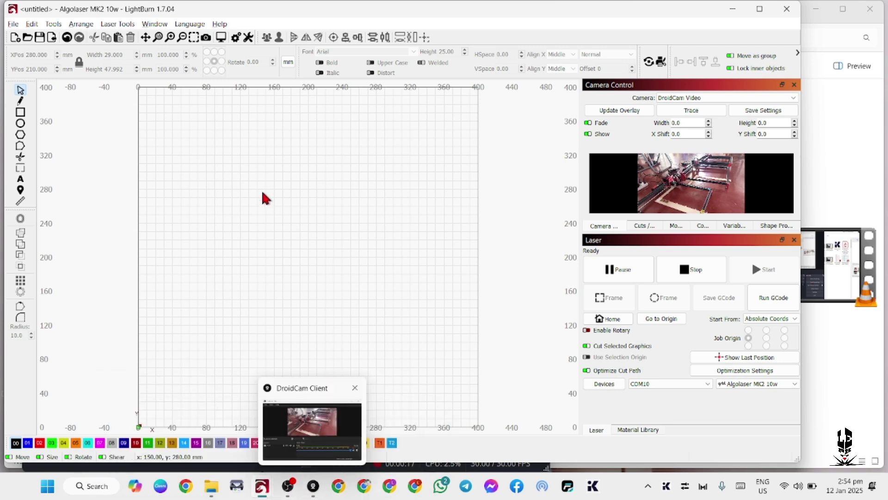
mouse_move(278, 223)
mouse_down()
mouse_move(358, 254)
mouse_move(385, 297)
mouse_up()
drag(220, 166, 378, 293)
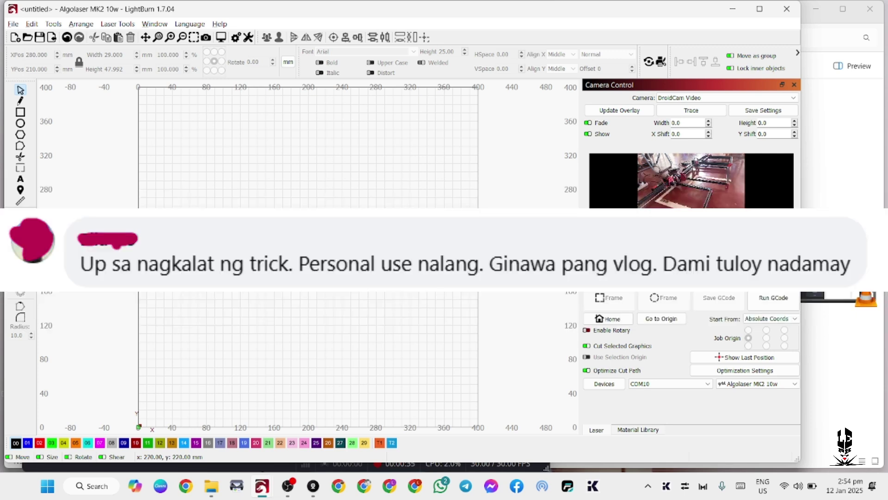
drag(287, 164, 435, 305)
click(313, 486)
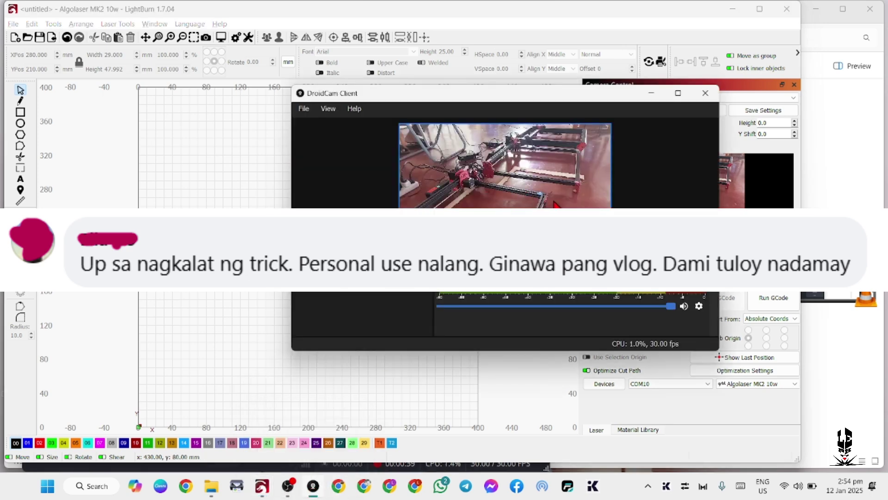
drag(534, 95, 438, 140)
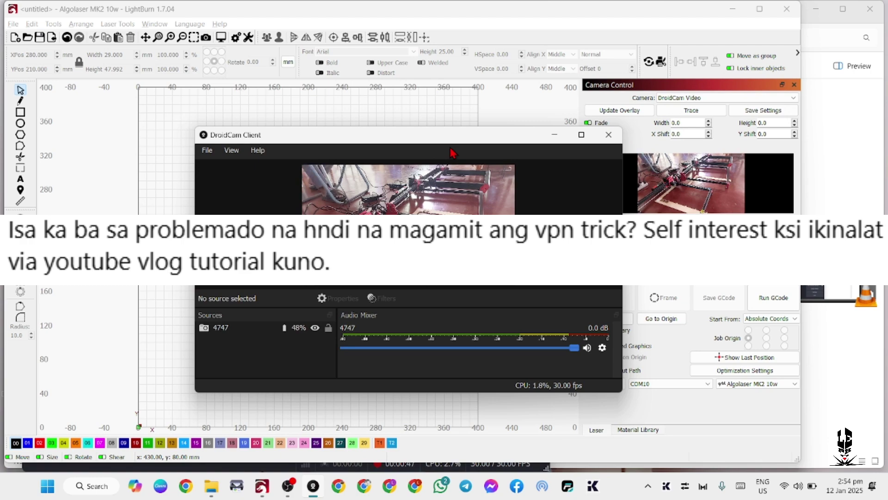
drag(489, 144, 553, 127)
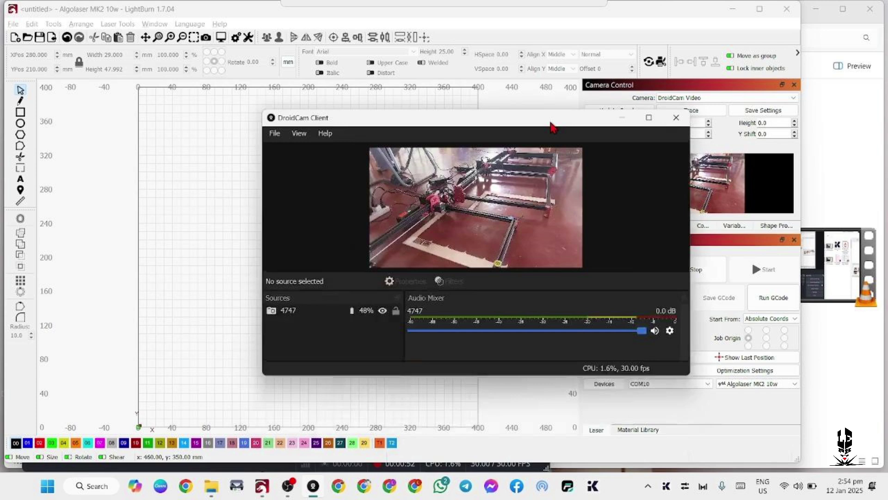
drag(552, 127, 474, 146)
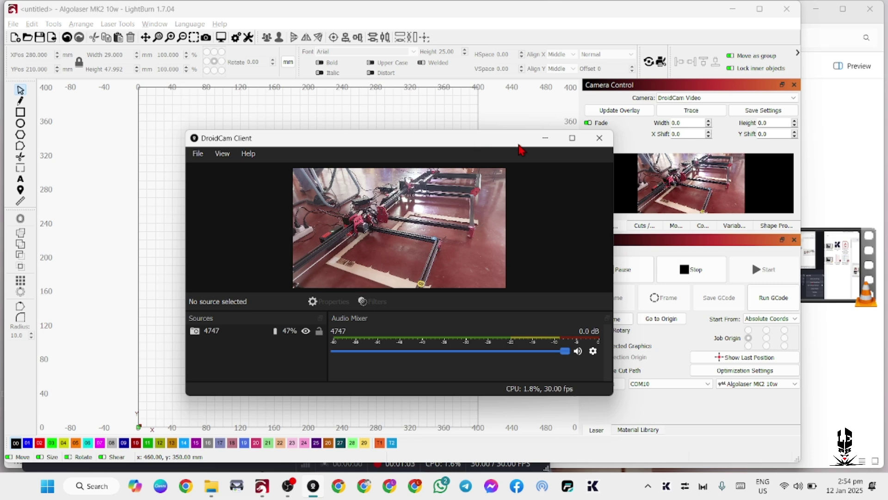
drag(546, 144, 573, 139)
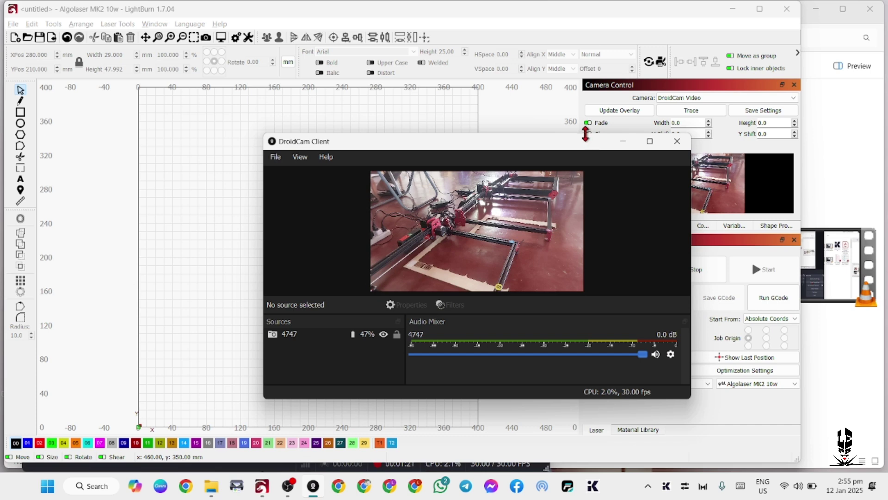
click(203, 267)
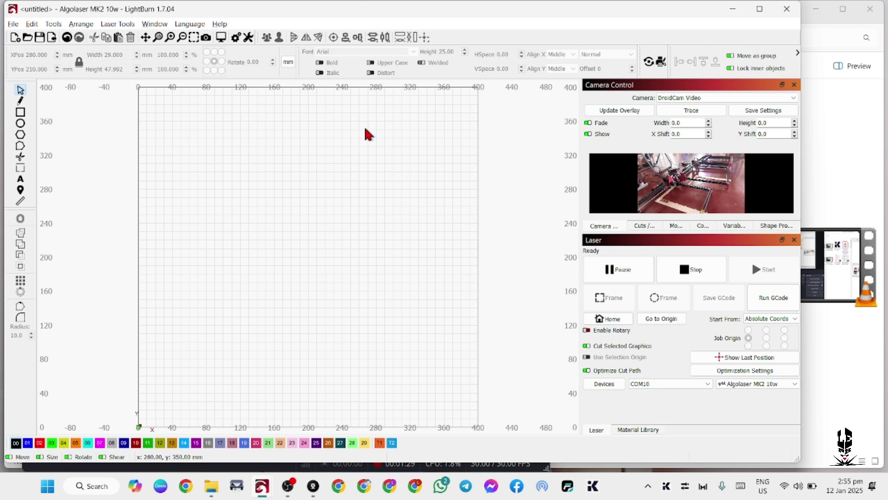
drag(373, 238, 434, 284)
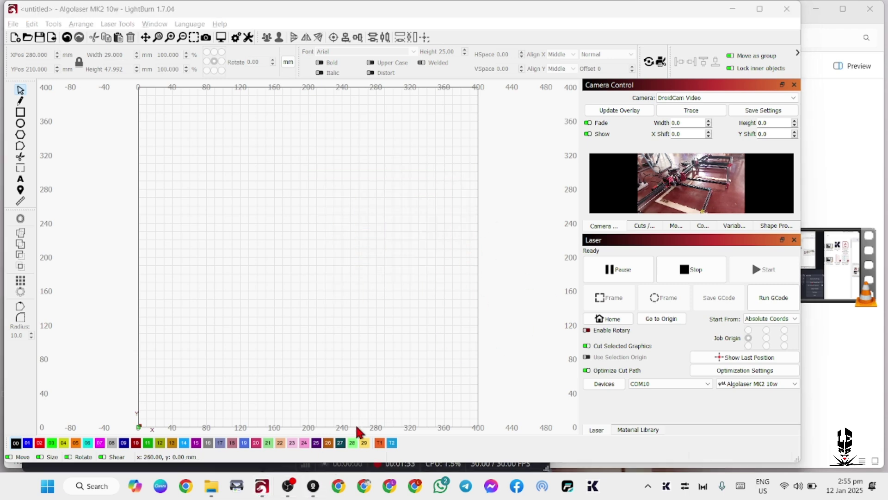
click(313, 487)
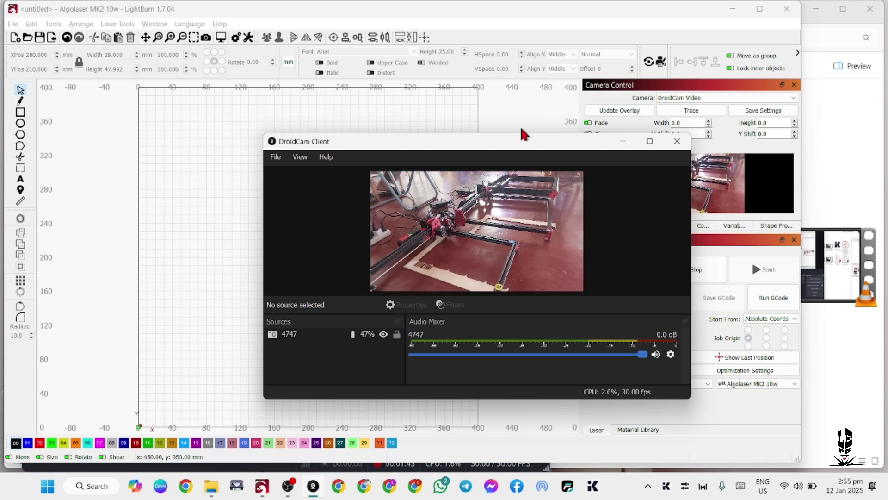
click(624, 141)
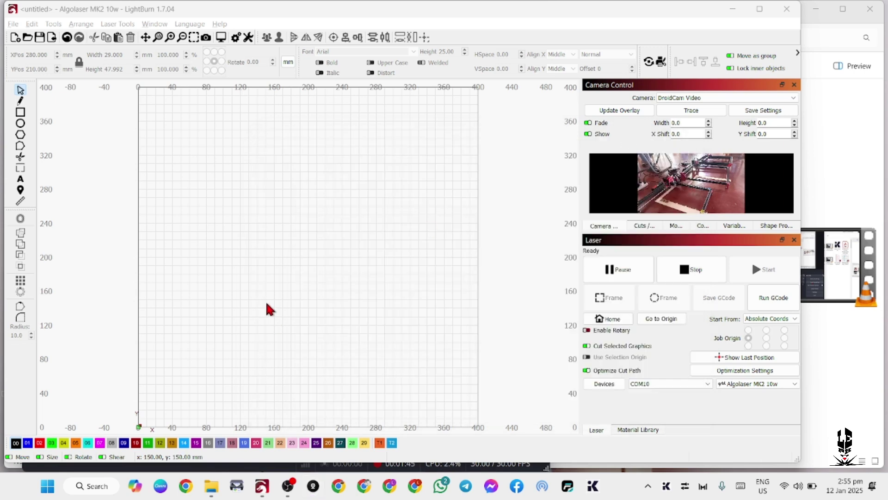
- Switch to Chrome and open pinterest.com
click(342, 493)
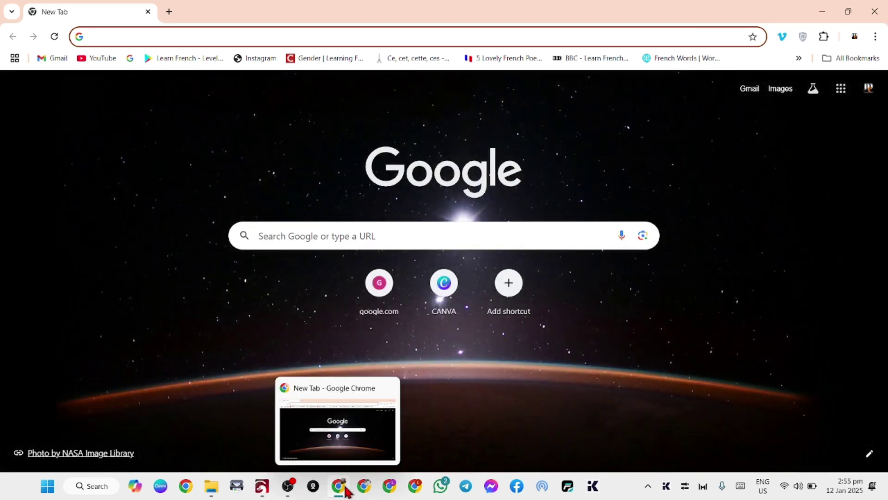
mouse_move(345, 484)
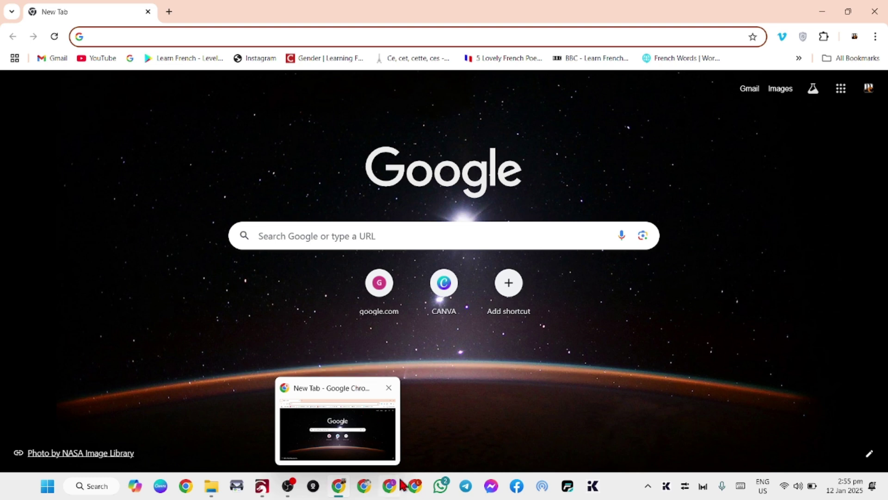
click(125, 38)
text(pinterest.com)
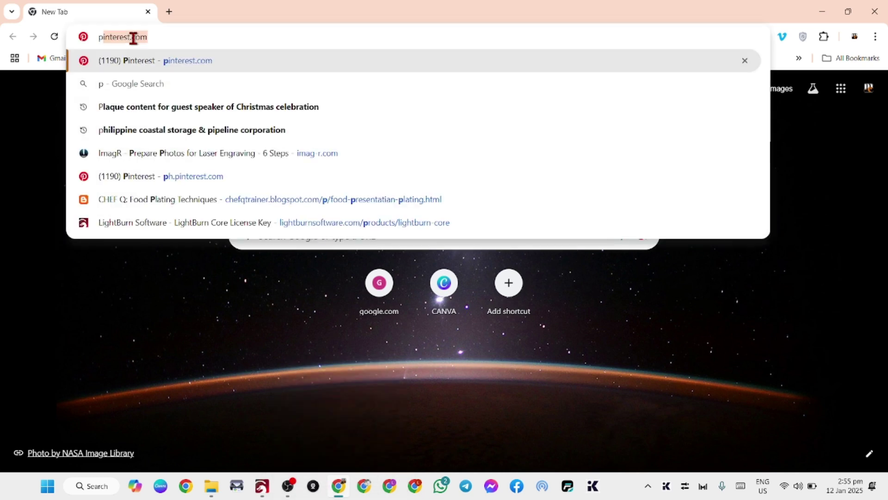
key(Return)
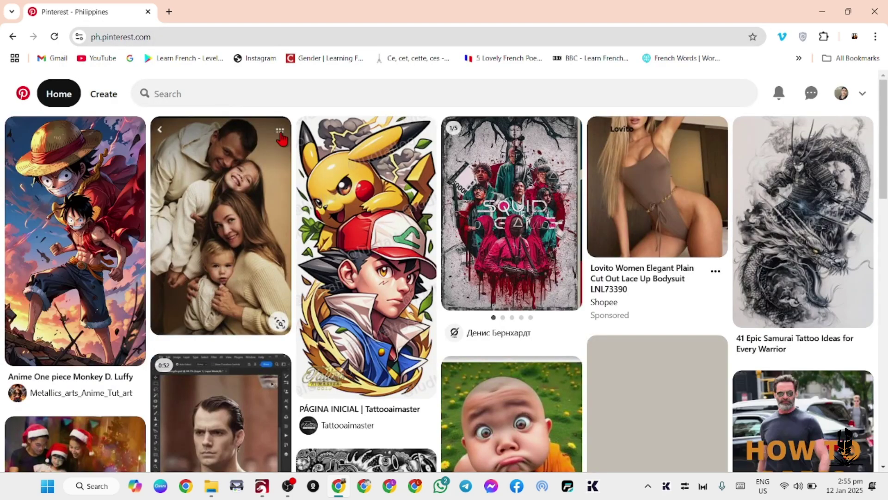
- Search Pinterest for "father and son" and open the JCPenney portrait of a boy sitting on his father's shoulders
click(191, 90)
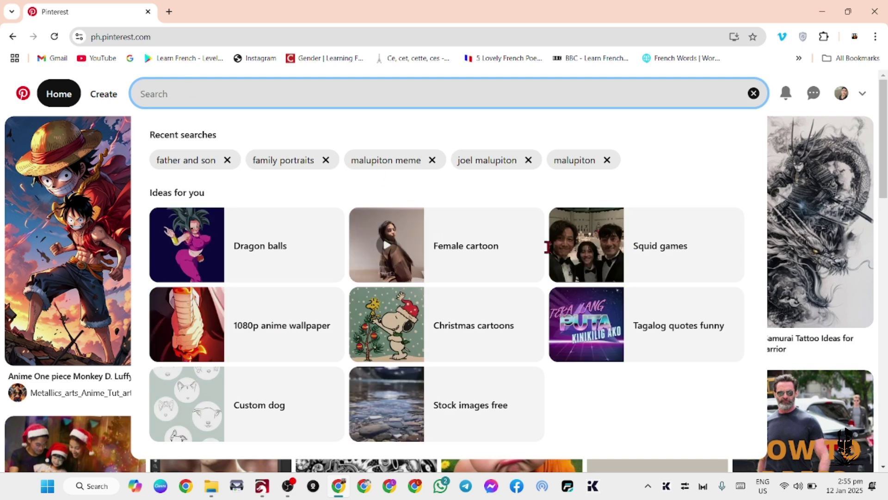
click(187, 166)
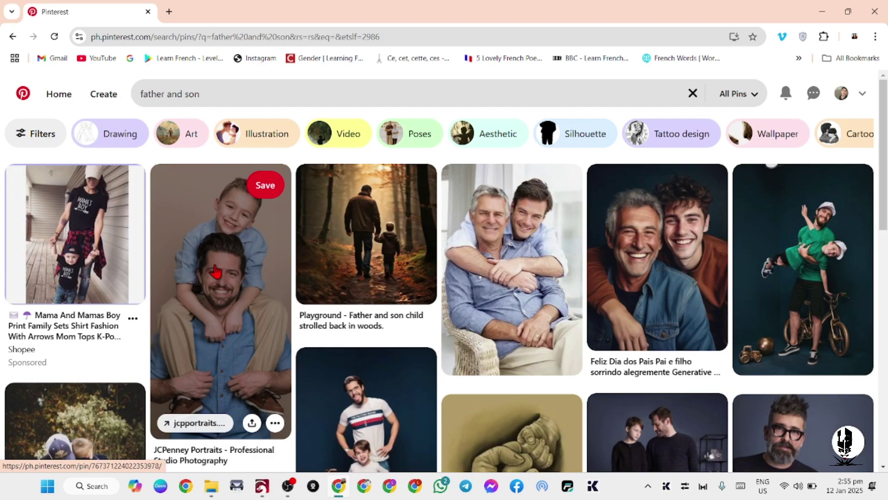
click(221, 313)
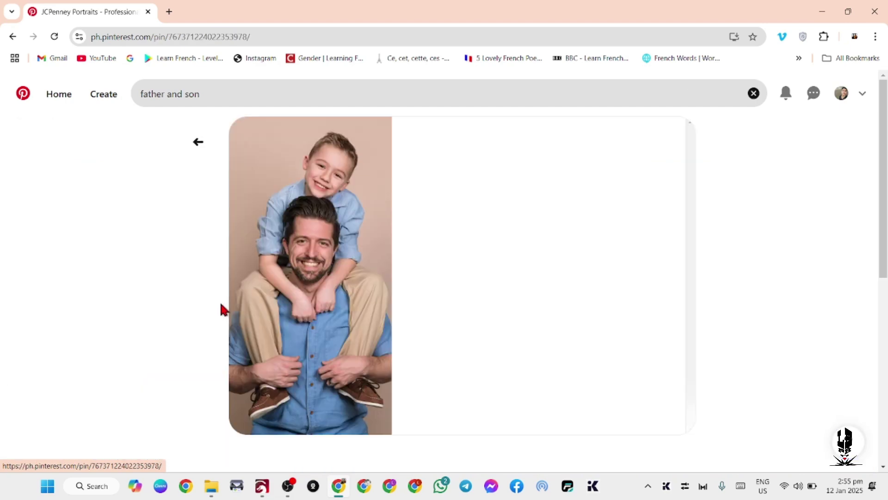
- Save the father-and-son portrait as a JPG file in the Downloads folder under its suggested name
right_click(307, 234)
click(403, 267)
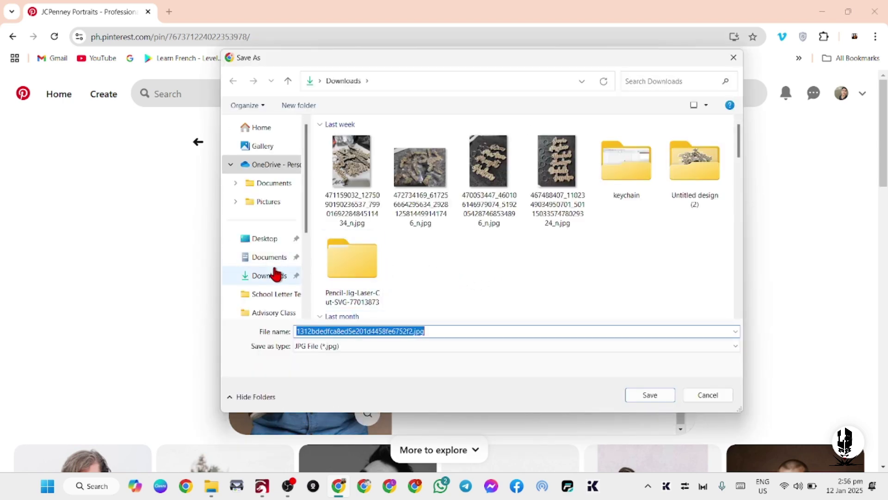
click(276, 274)
click(649, 396)
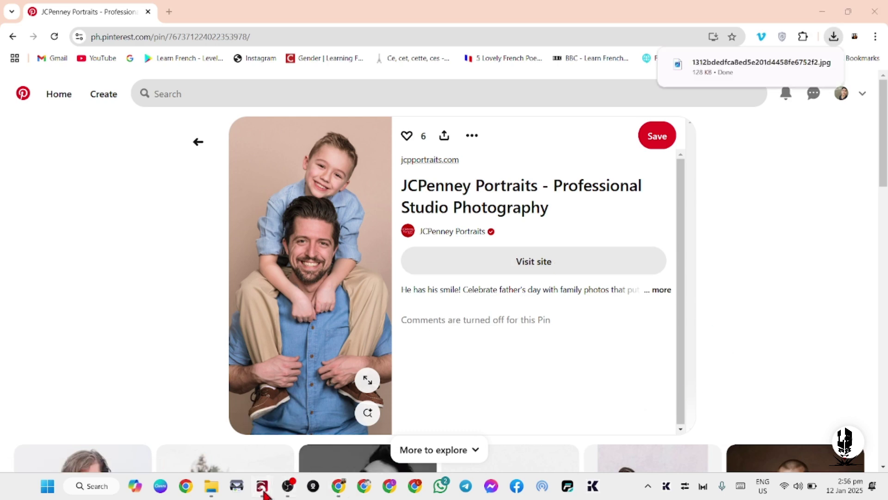
- Switch to LightBurn and import the downloaded father-and-son portrait from the Downloads folder
click(271, 430)
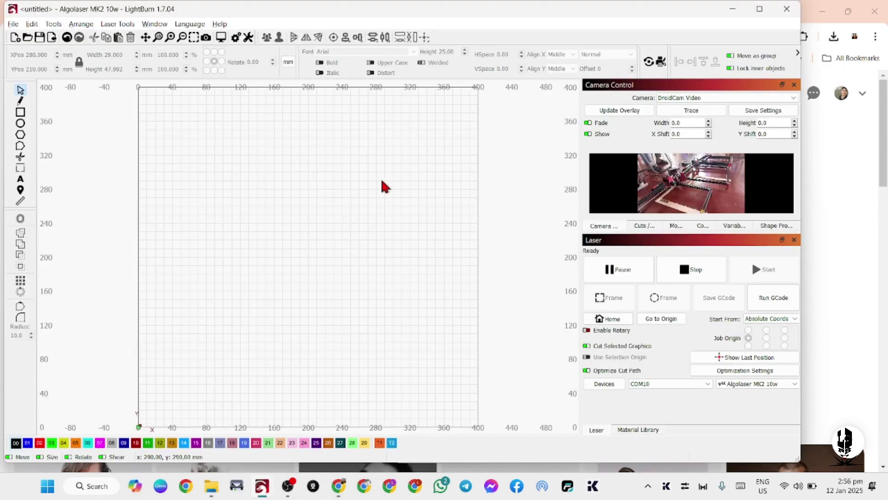
key(ctrl+i)
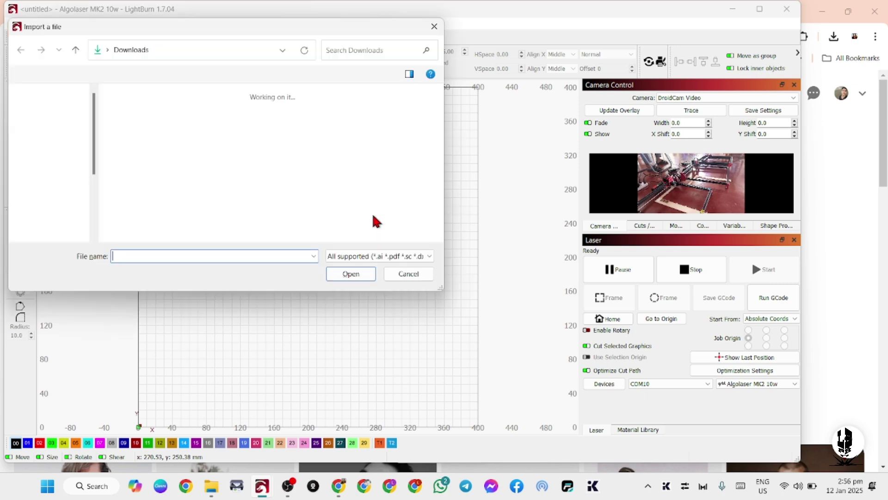
double_click(137, 149)
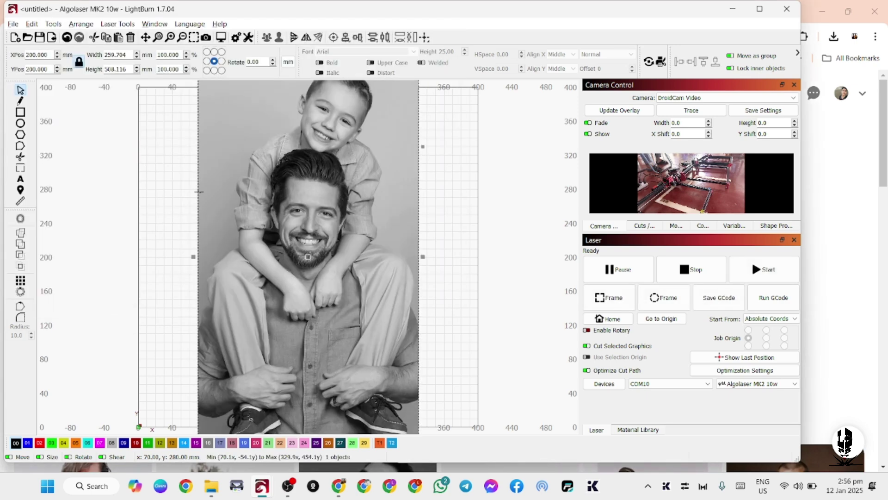
- Move the imported portrait to X 40 mm, Y 160 mm to free the workspace beside it, and deselect it
scroll(294, 233, down, 5)
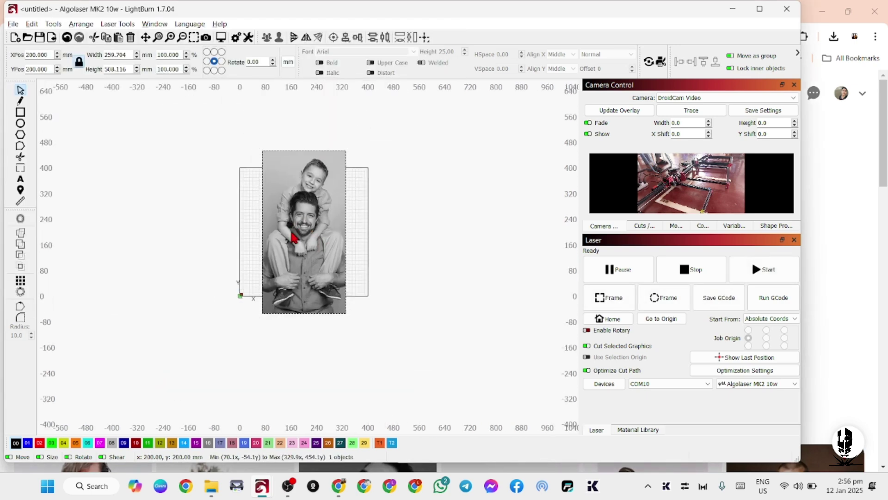
drag(343, 239, 291, 252)
scroll(337, 232, up, 4)
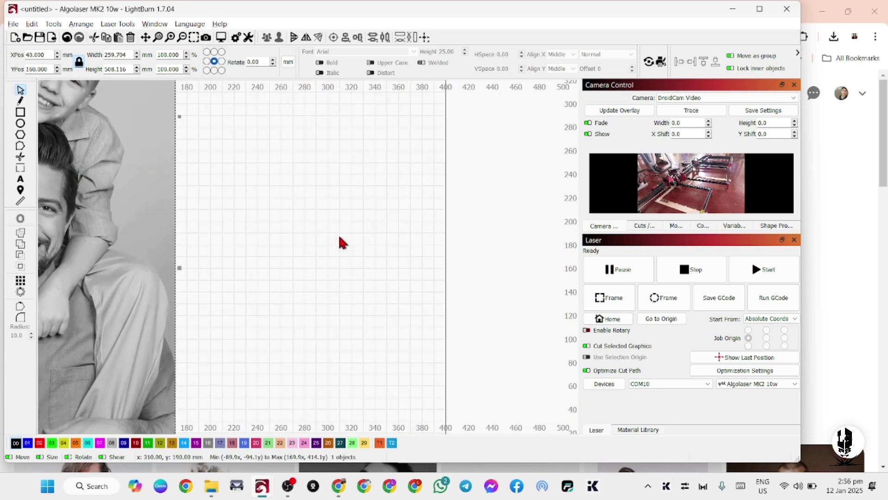
scroll(345, 223, down, 2)
scroll(333, 217, up, 2)
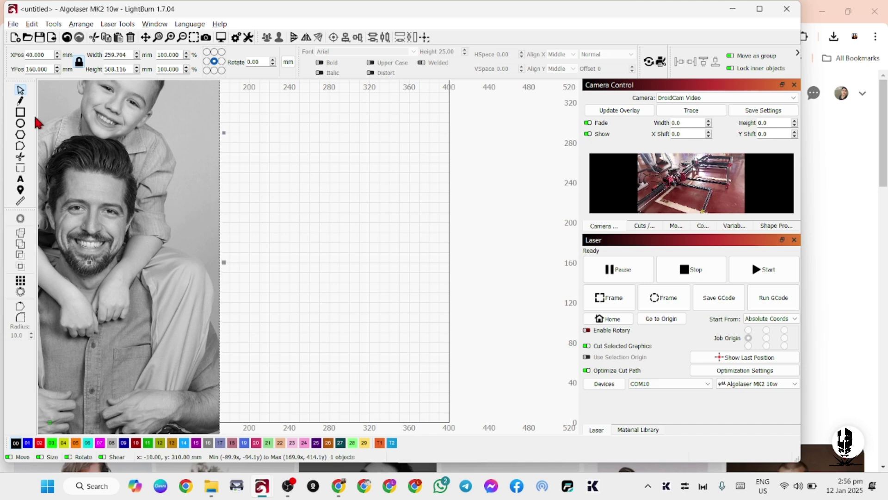
drag(328, 213, 363, 272)
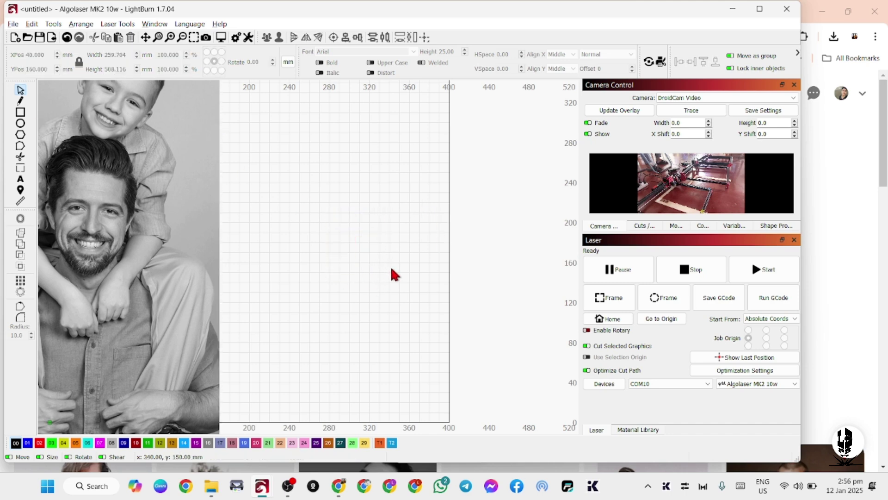
- Draw a rectangle about 25 mm wide and 34 mm high in the empty workspace beside the portrait
click(21, 112)
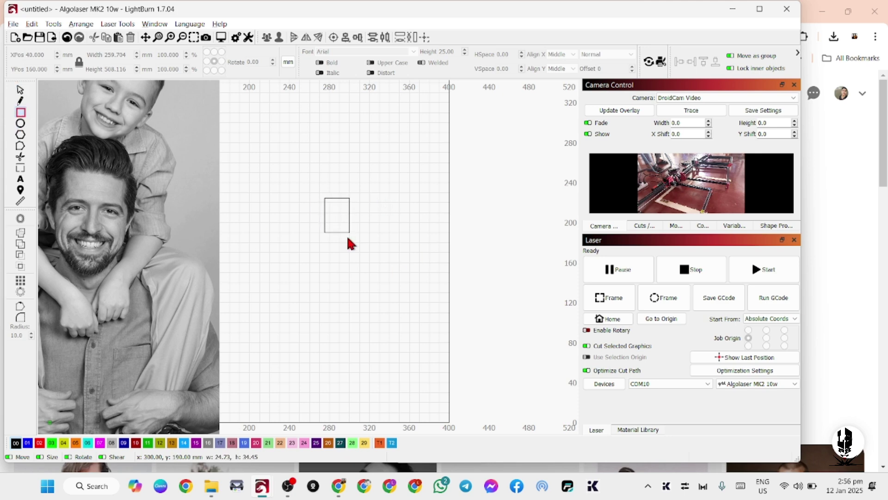
drag(350, 236, 350, 235)
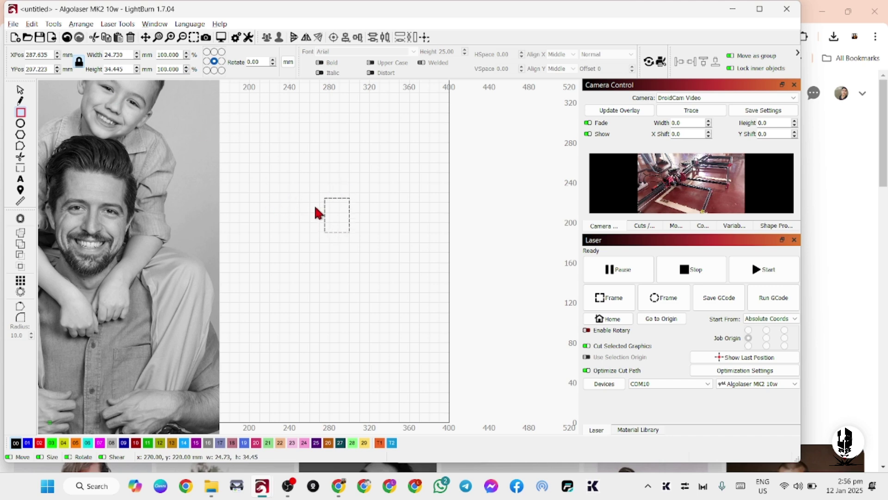
click(20, 91)
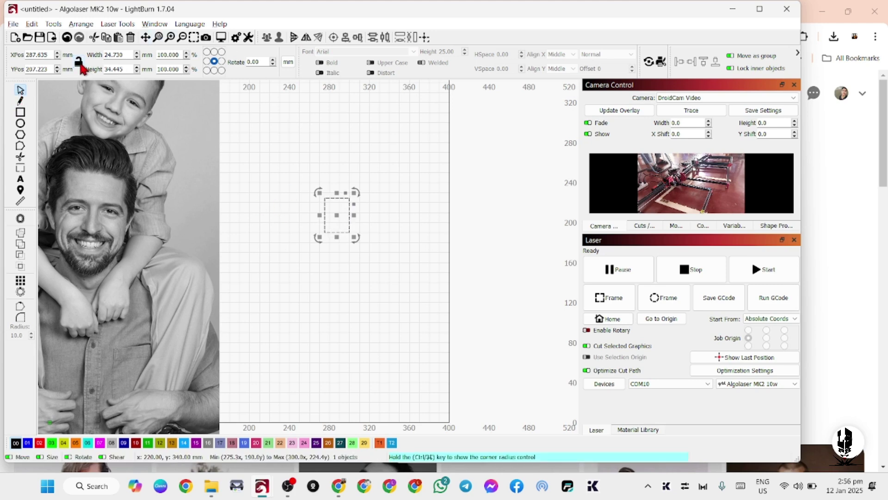
- With the aspect ratio unlocked, set the rectangle's height to 48 mm and its width to 29 mm
drag(128, 68, 95, 68)
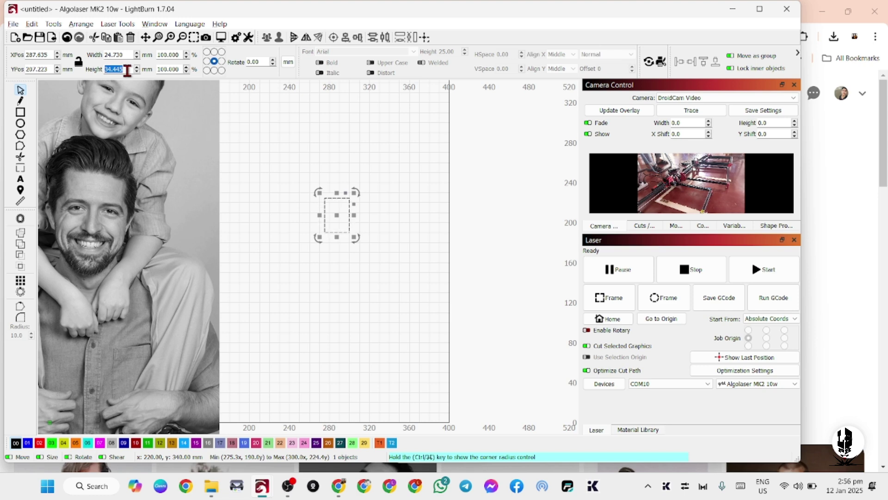
text(48)
click(128, 54)
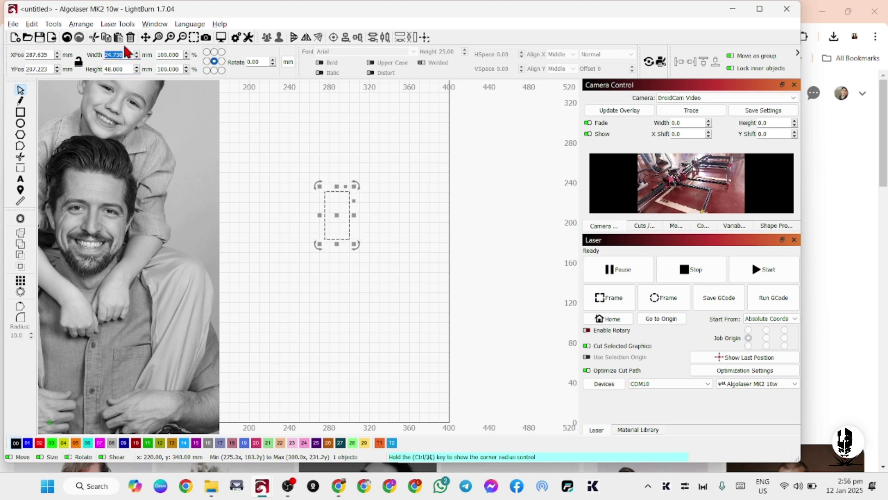
text(29)
key(Return)
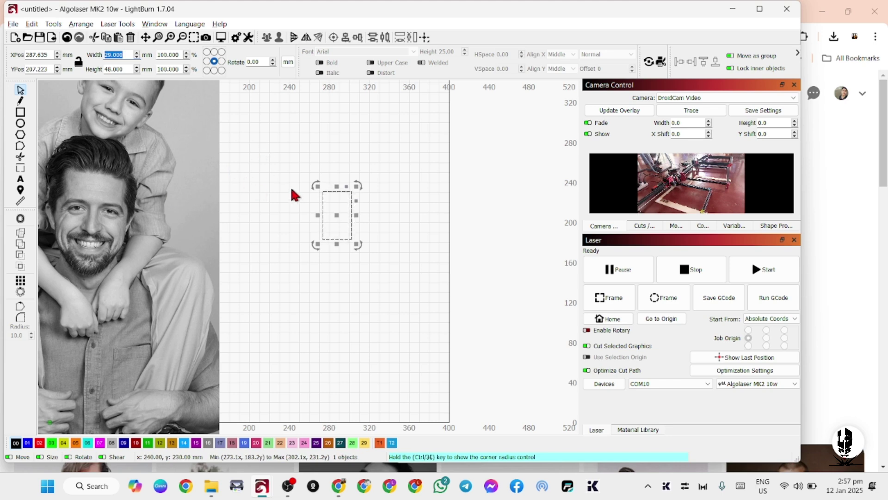
- Try a 5 mm corner radius on the rectangle through its shape properties, and undo the change
scroll(336, 205, up, 5)
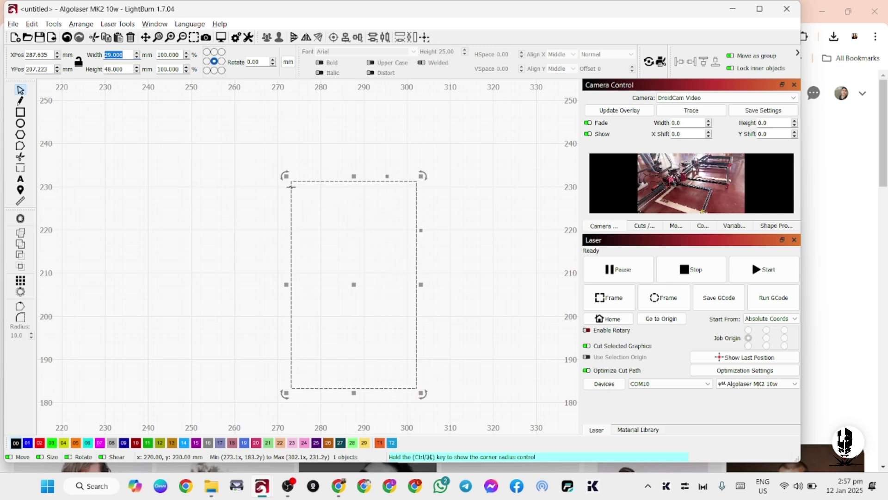
click(775, 226)
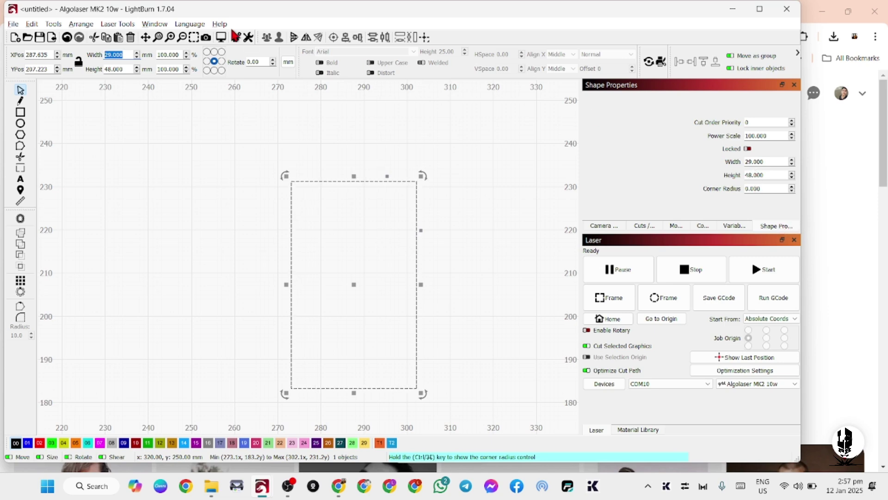
click(155, 23)
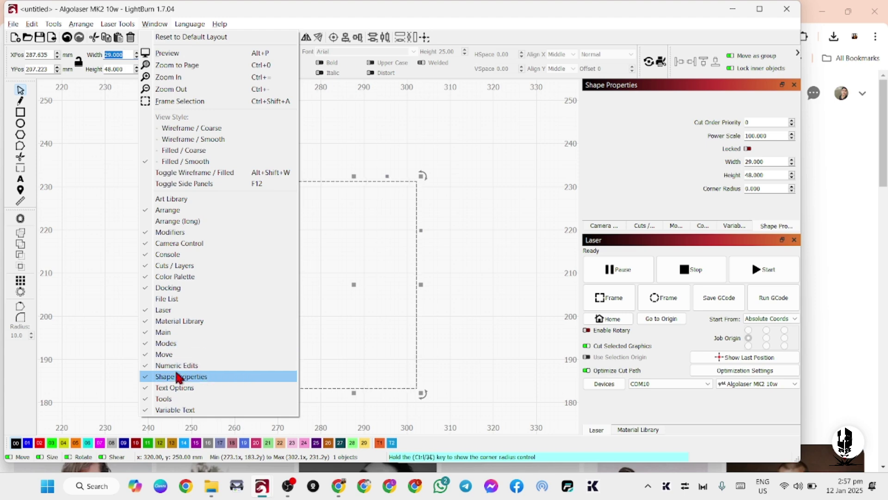
click(769, 219)
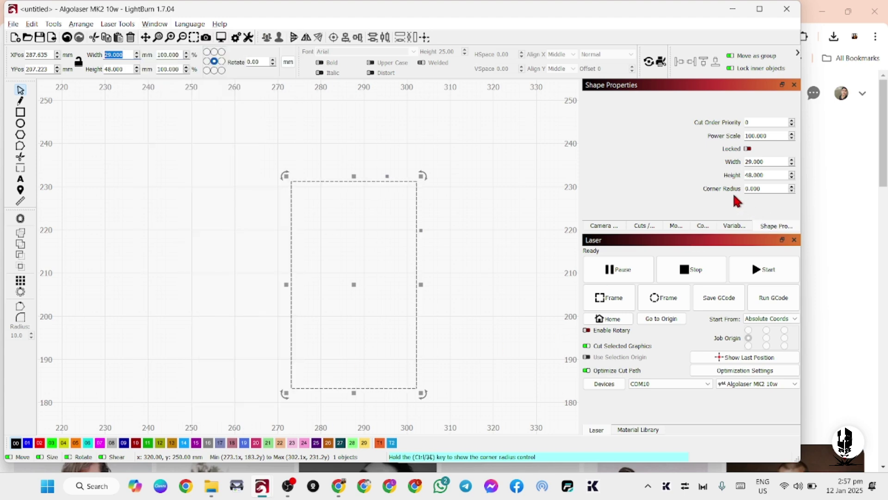
drag(774, 189, 741, 191)
key(Return)
scroll(241, 232, down, 3)
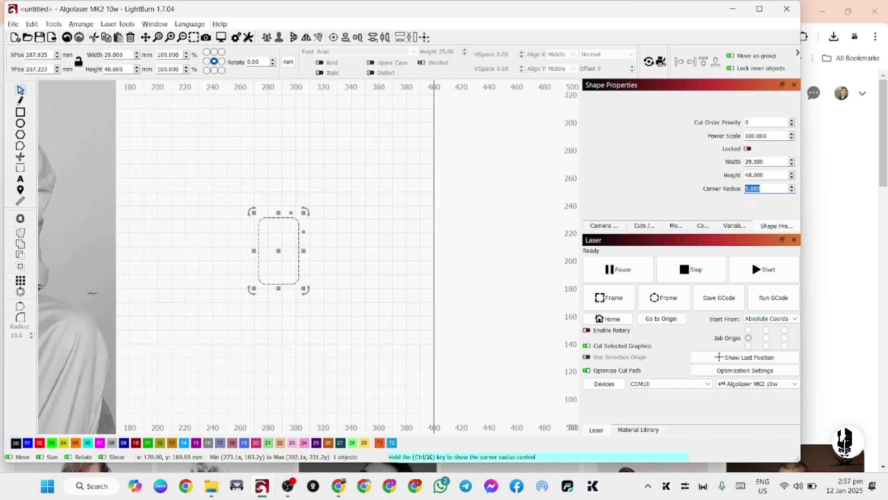
drag(147, 300, 258, 259)
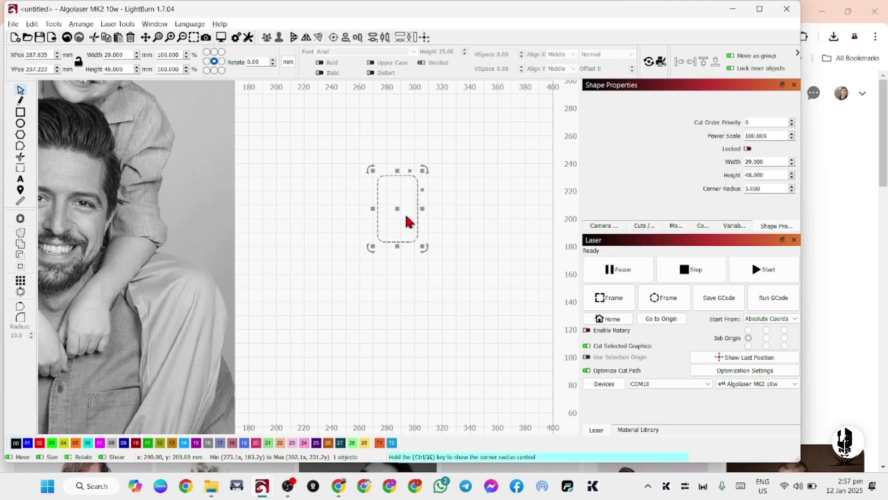
key(ctrl+z)
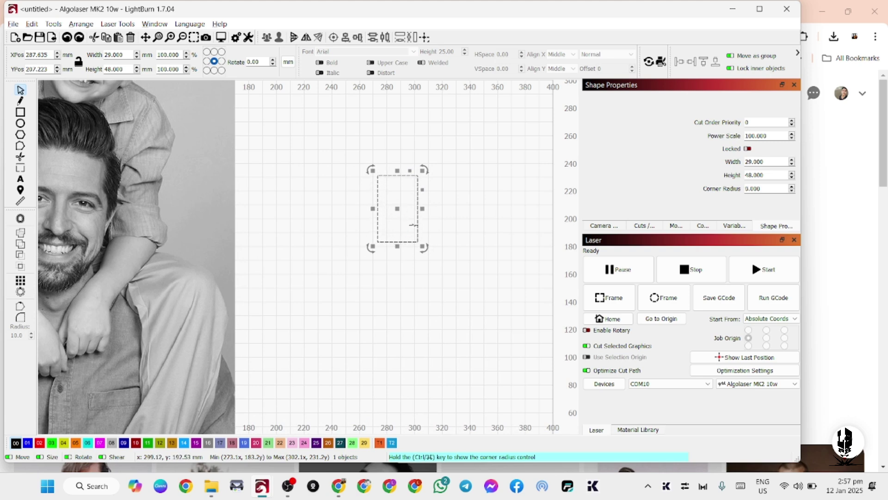
- Round the rectangle's four corners with the Radius tool set to 5 mm, and leave the tool
click(20, 318)
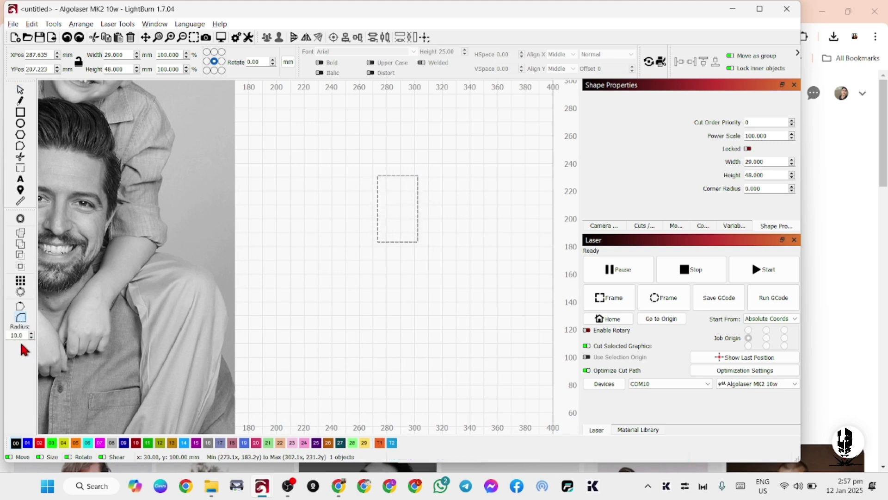
text(5)
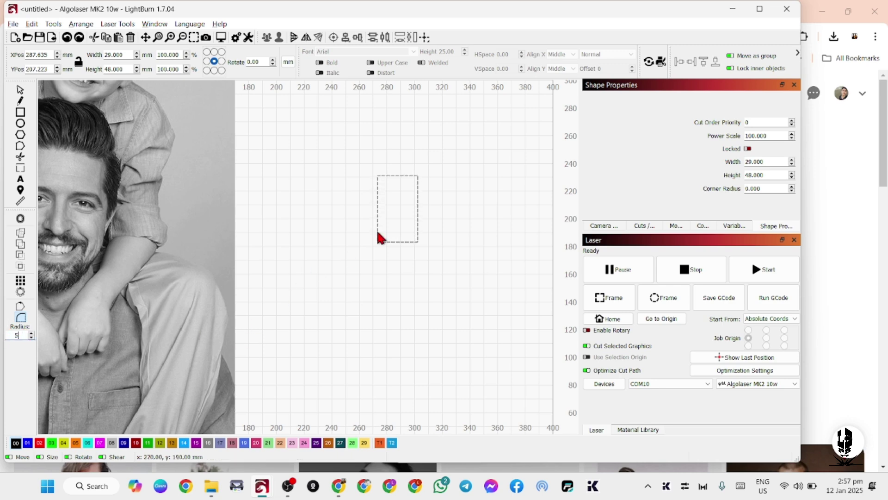
click(378, 242)
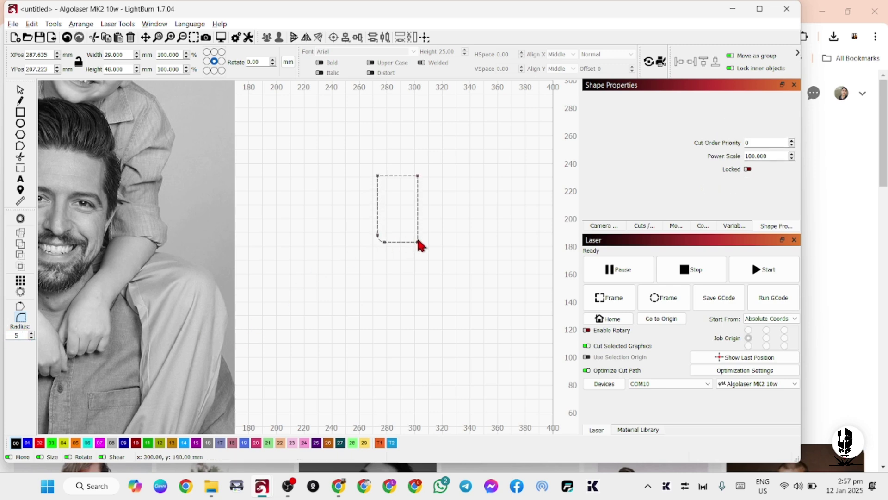
click(418, 242)
click(418, 176)
key(Escape)
scroll(291, 199, down, 5)
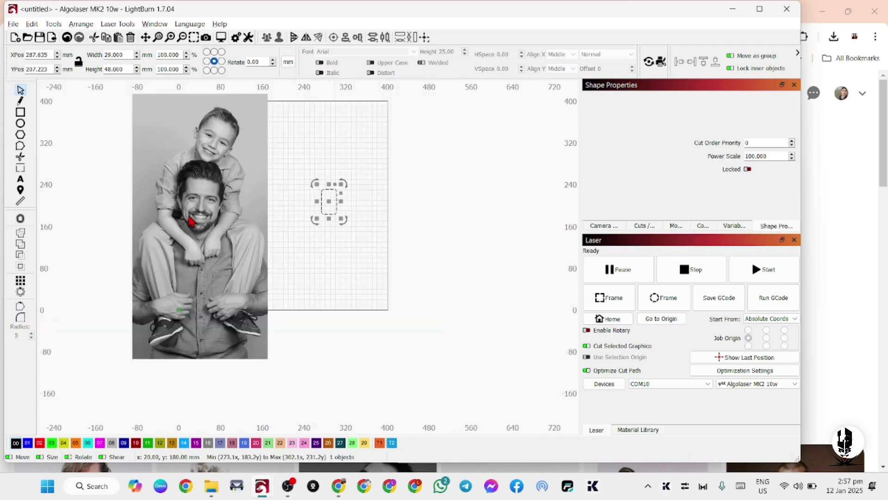
- Try matching the portrait's width and height to those of the rounded rectangle, and undo both size changes
drag(199, 198, 224, 204)
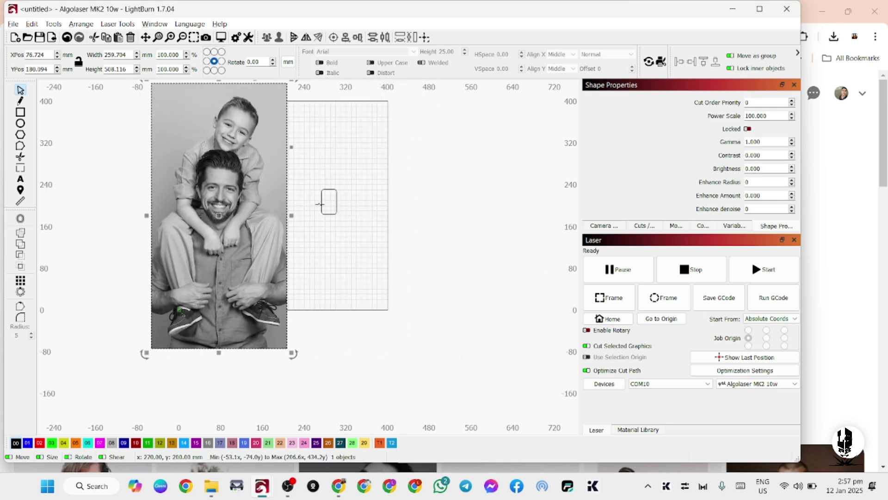
shift+click(322, 209)
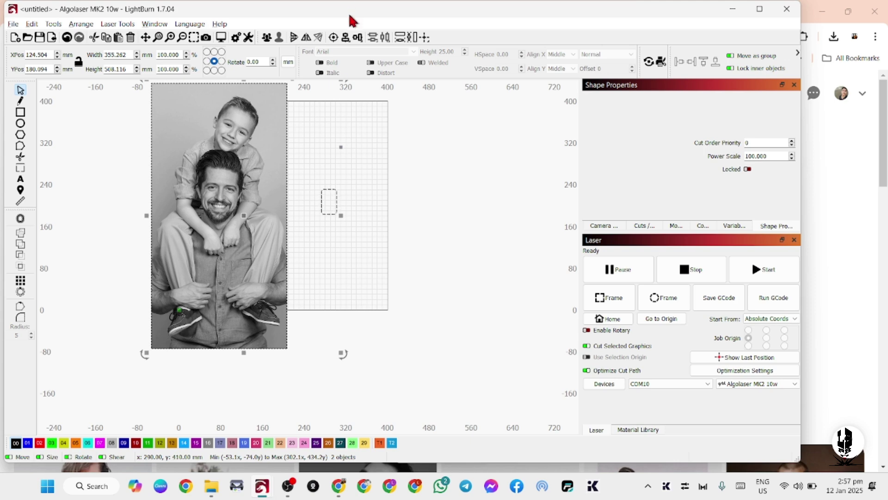
click(399, 37)
click(412, 37)
scroll(215, 217, up, 5)
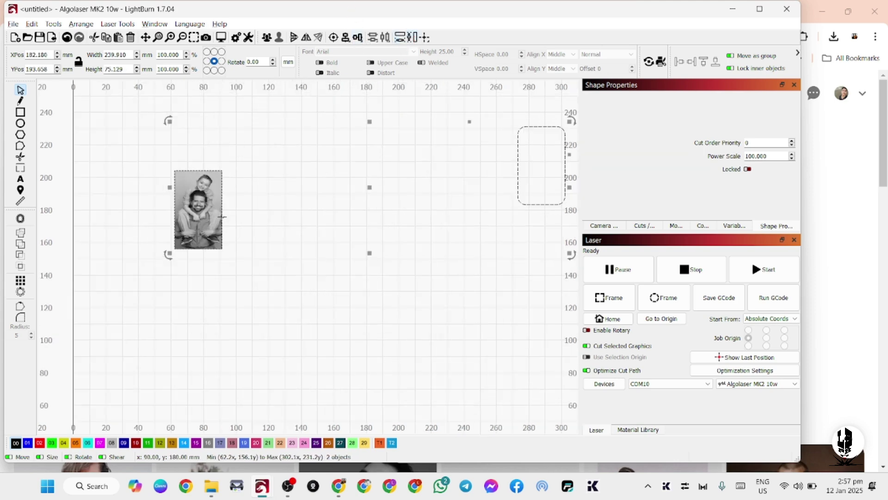
scroll(187, 200, down, 7)
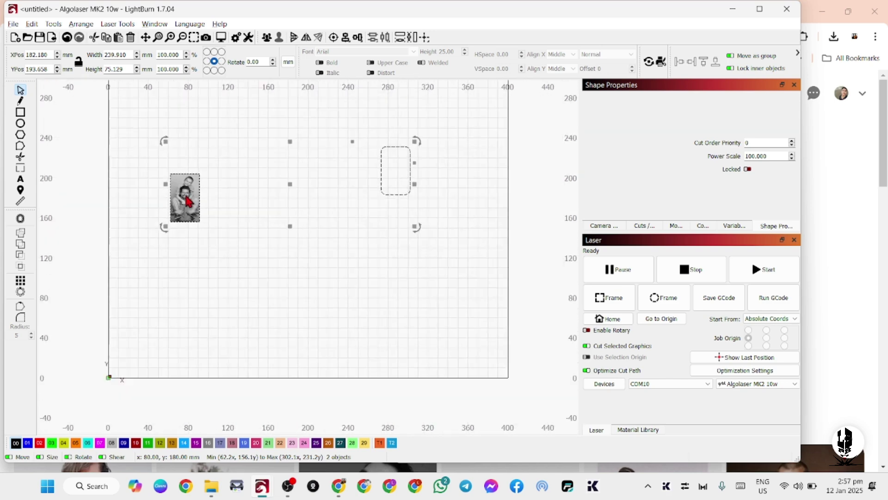
key(ctrl+z)
key(ctrl+z)
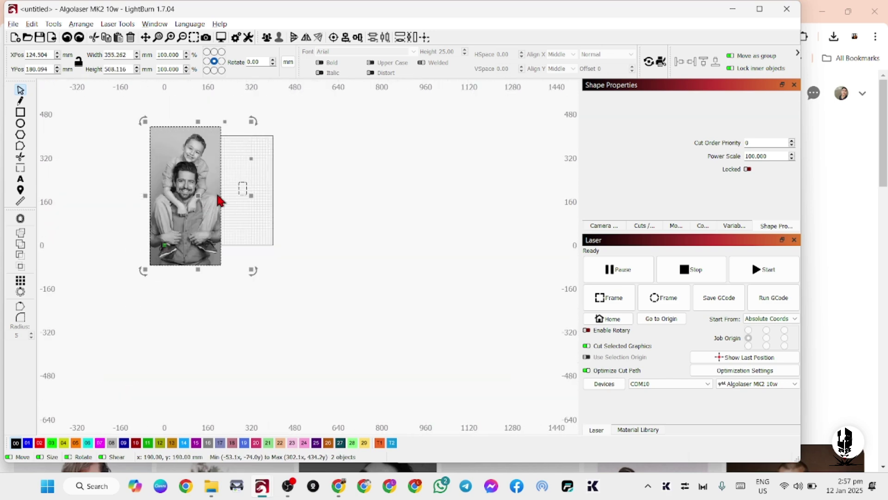
- Select only the portrait, lock its aspect ratio and set its width to 29 mm
click(259, 223)
click(172, 206)
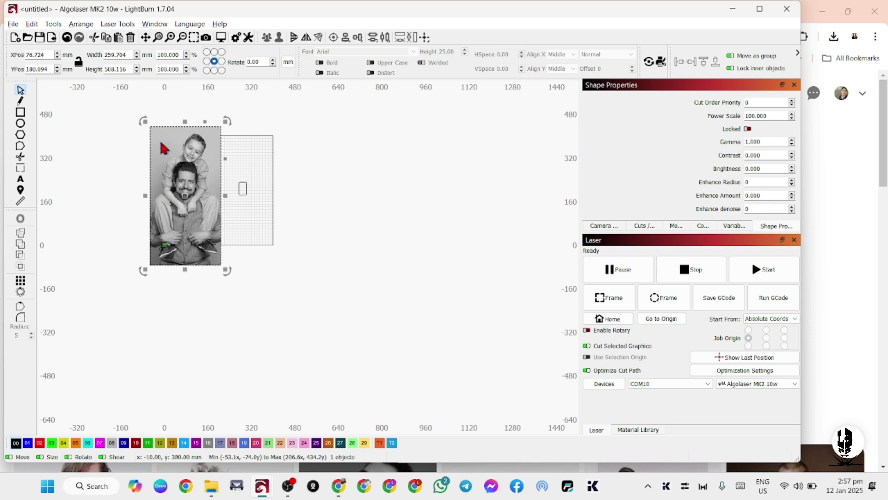
click(78, 65)
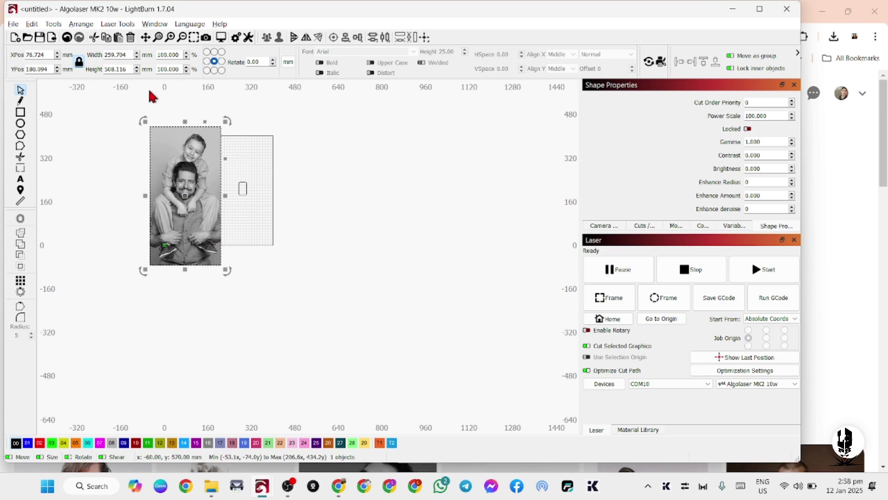
scroll(190, 172, up, 5)
scroll(191, 175, down, 5)
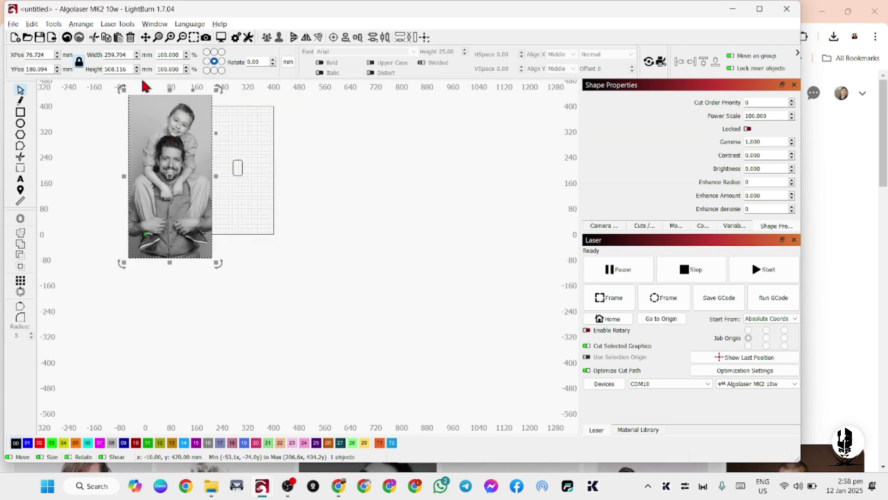
double_click(116, 54)
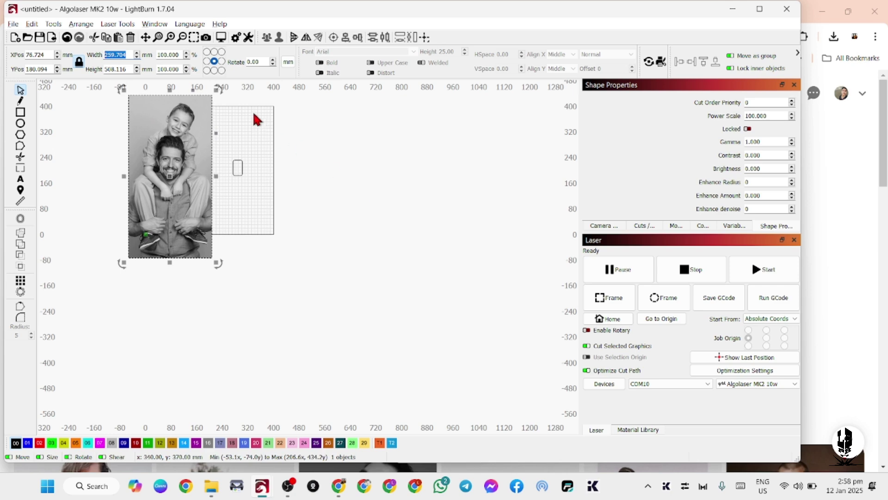
text(29)
key(Return)
scroll(180, 167, up, 5)
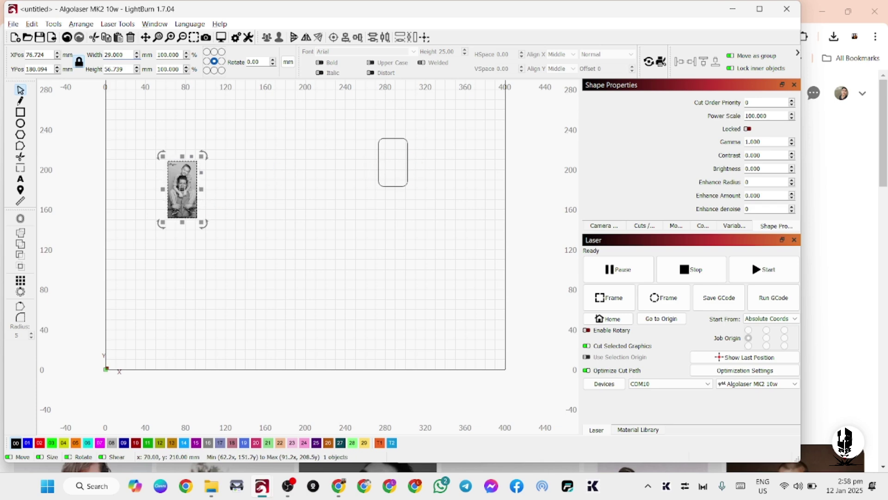
- Align the centre of the portrait with the centre of the rounded rectangle
shift+click(378, 164)
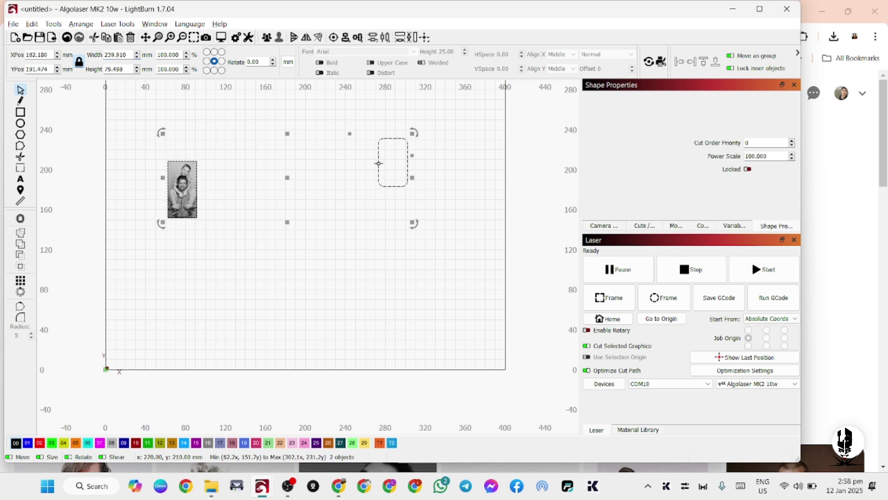
click(334, 38)
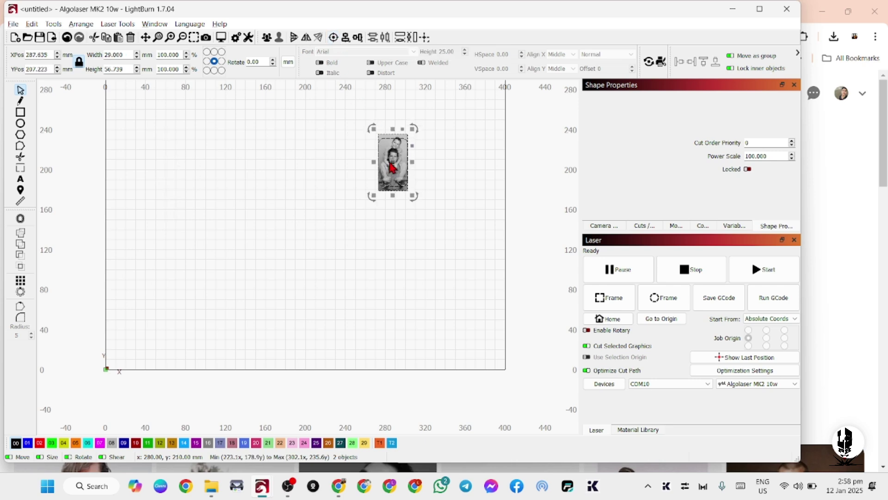
scroll(400, 163, up, 5)
scroll(400, 162, down, 3)
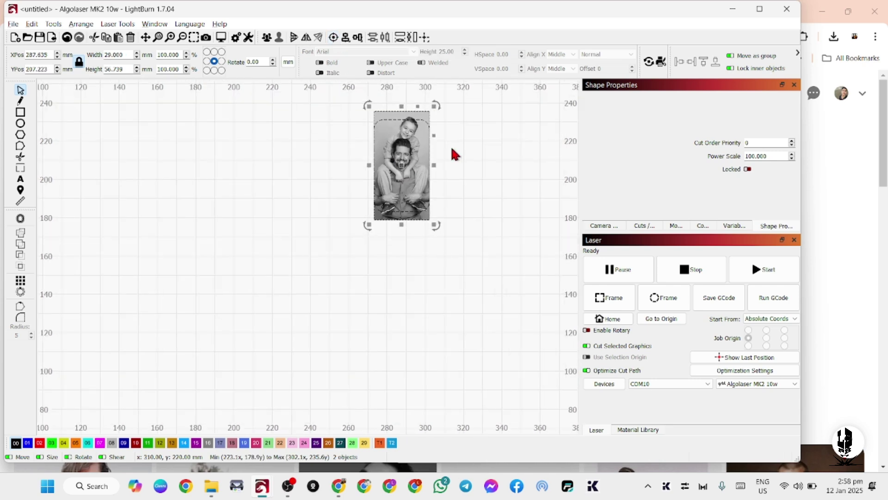
click(450, 148)
click(398, 167)
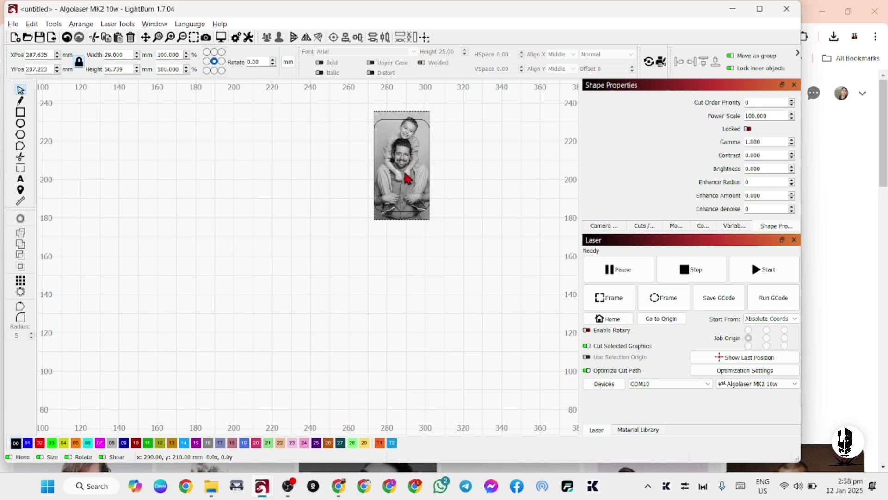
mouse_move(400, 165)
mouse_down()
mouse_move(395, 177)
mouse_move(406, 159)
mouse_move(401, 183)
mouse_move(402, 172)
mouse_up()
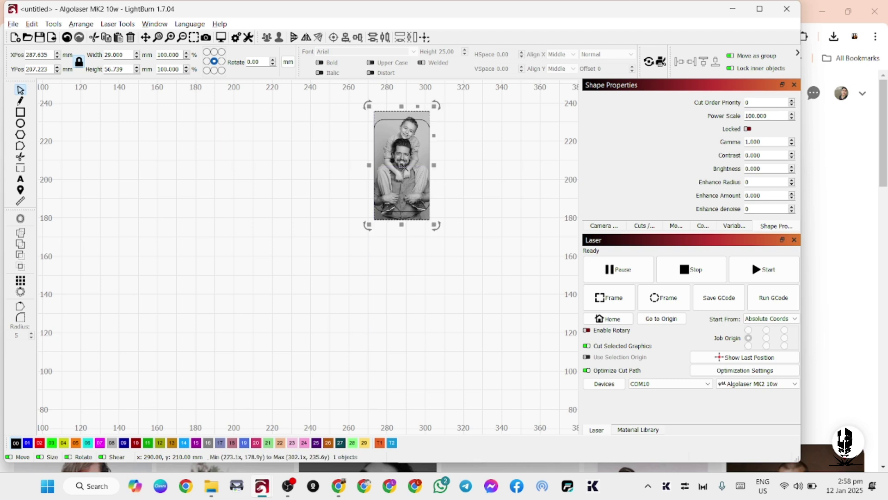
- Place the Image layer above the Line layer in the cut order, and select both the rounded rectangle and the portrait
click(458, 160)
click(418, 118)
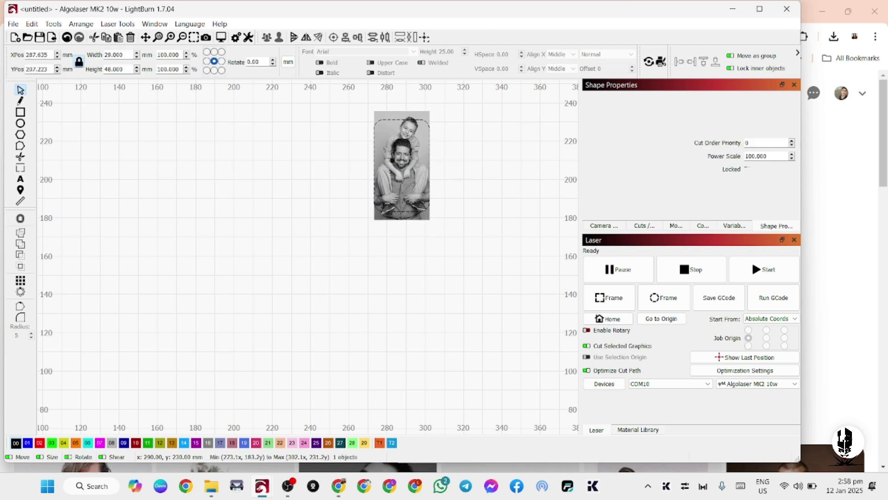
click(643, 226)
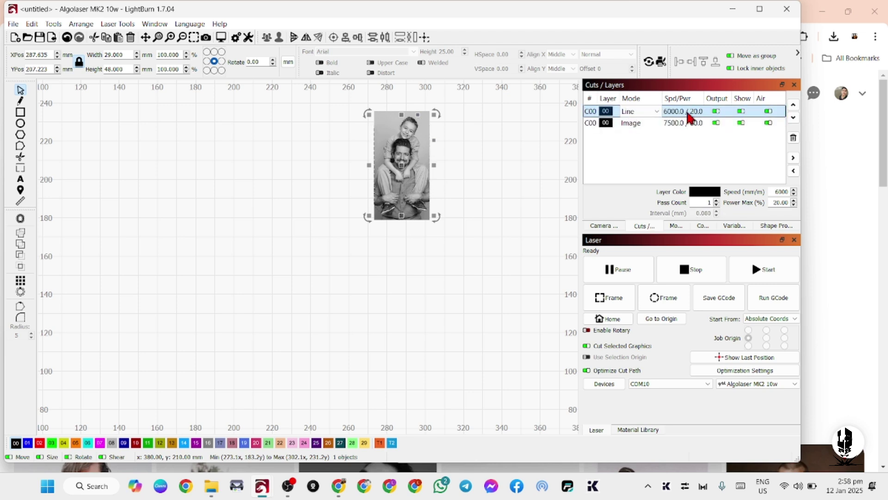
drag(687, 112, 690, 123)
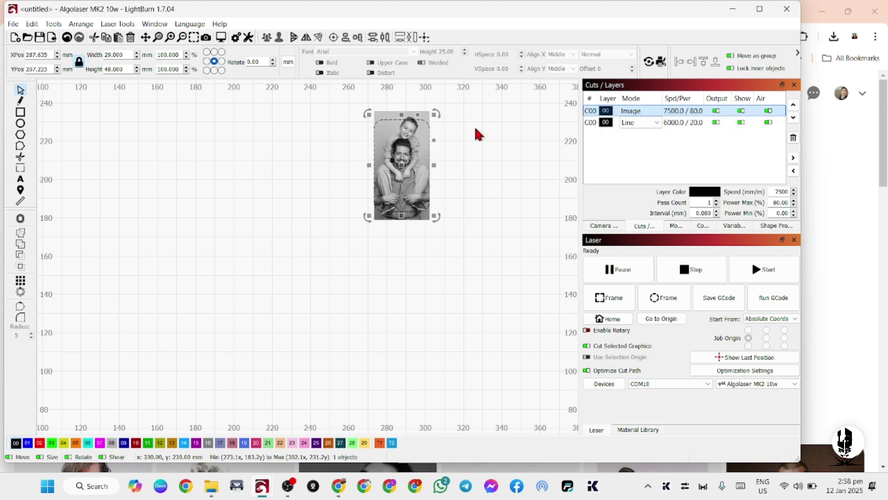
shift+click(428, 133)
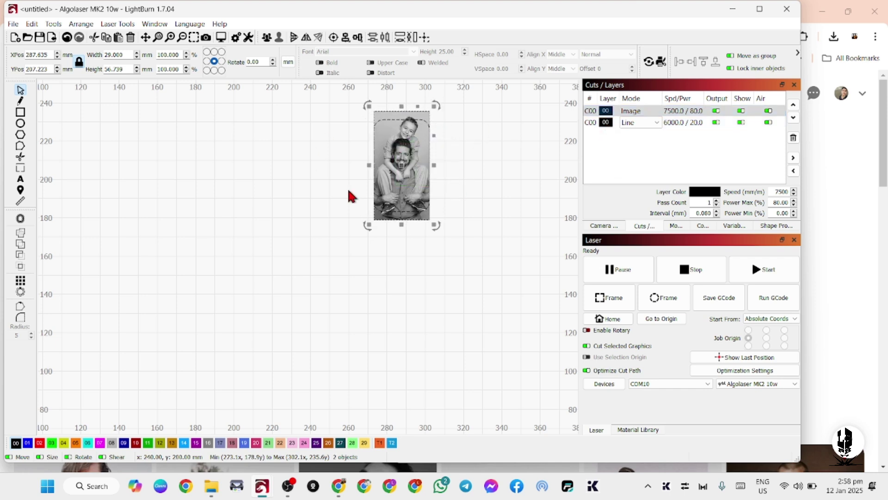
- Try cropping the portrait to the rounded rectangle, and undo the crop
right_click(410, 165)
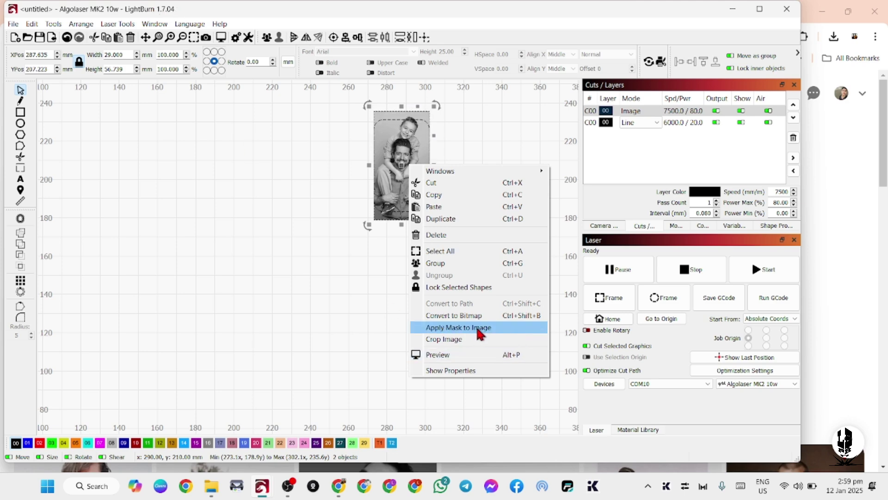
click(462, 337)
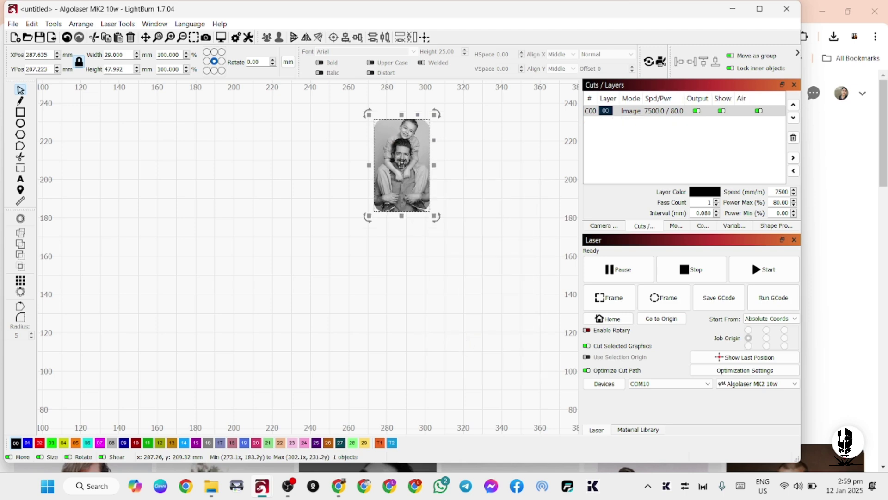
key(ctrl+z)
- Apply the rounded rectangle as a mask to the portrait
right_click(408, 153)
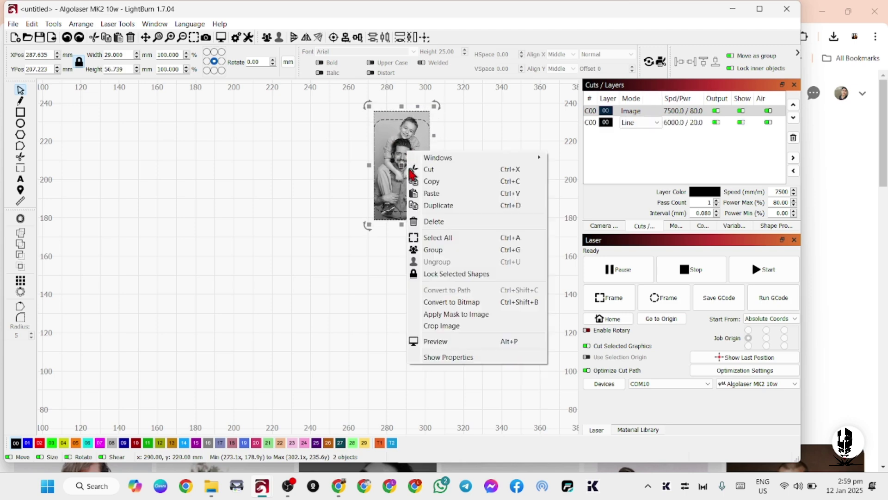
click(456, 314)
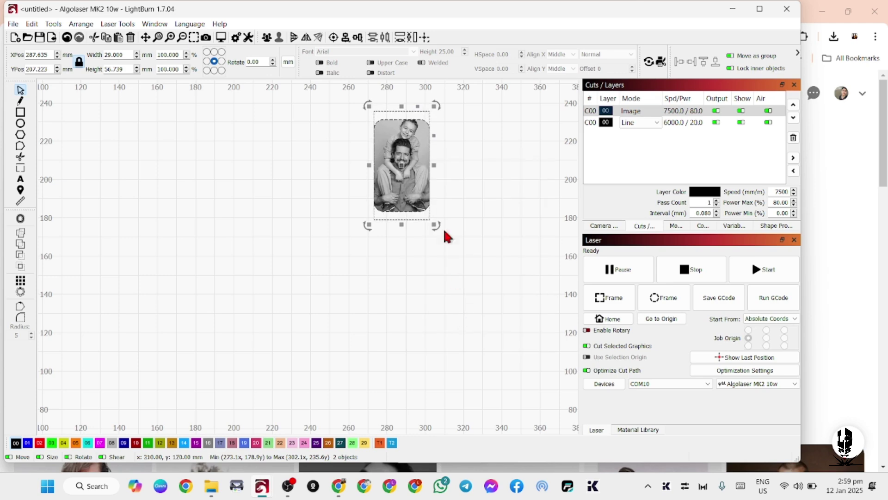
- Flatten the rounded-rectangle mask into the portrait image
right_click(405, 168)
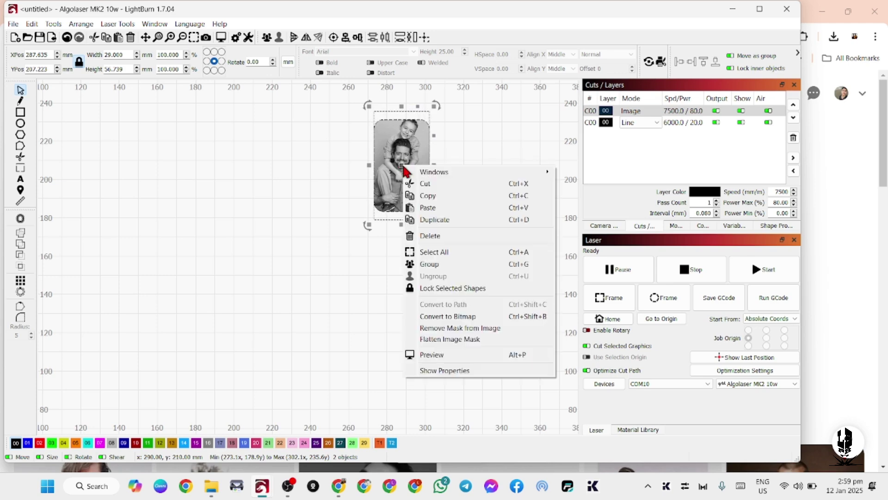
click(474, 338)
scroll(426, 157, up, 4)
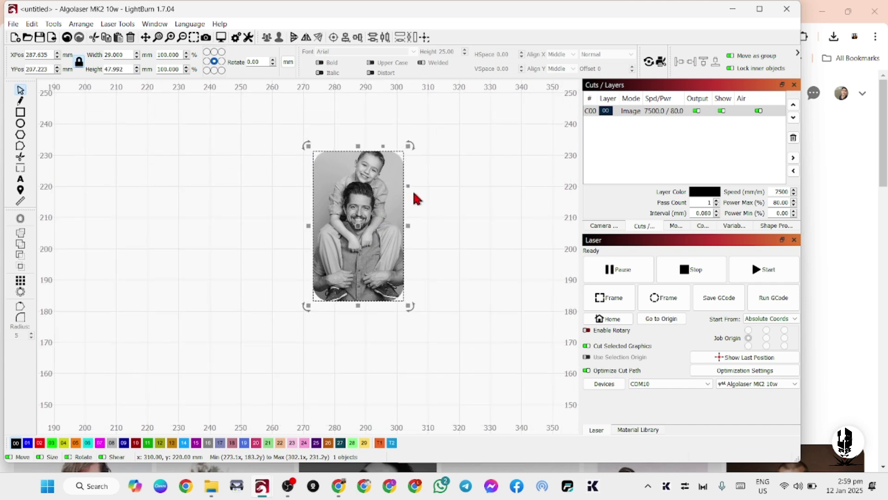
click(431, 192)
- Open the image adjustment settings for the flattened portrait and load the built-in Basic preset
click(372, 222)
right_click(372, 216)
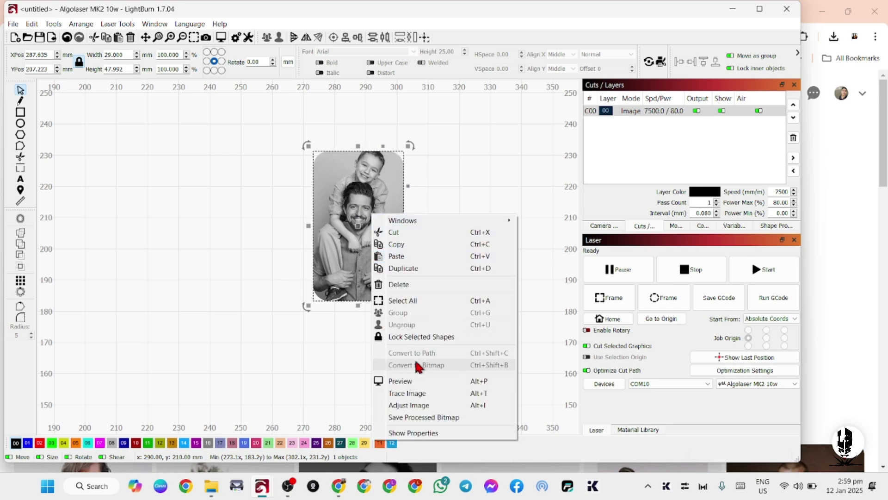
click(437, 406)
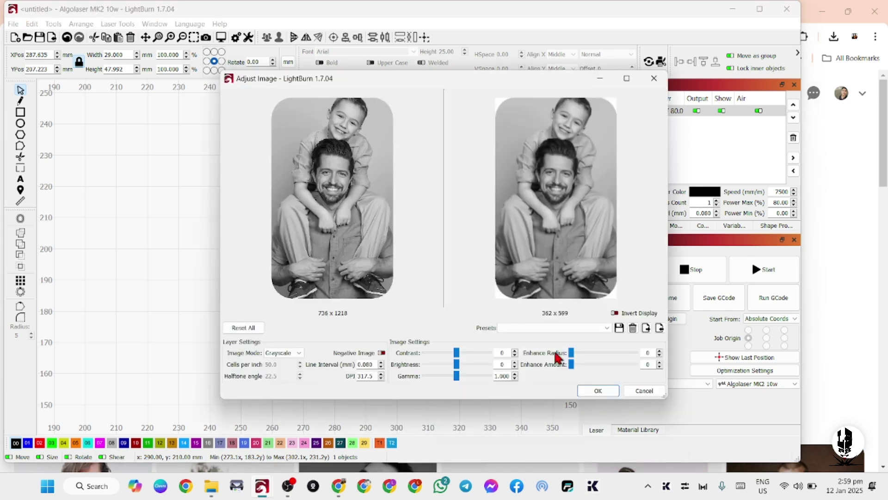
click(560, 327)
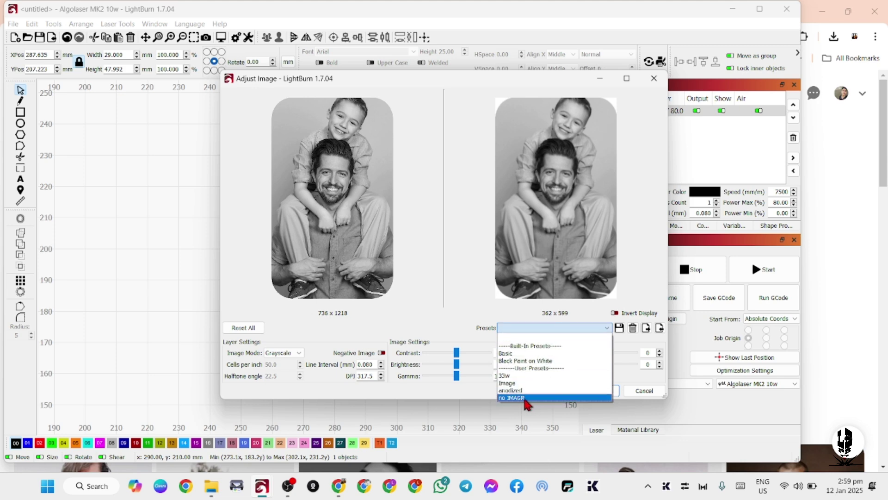
click(532, 353)
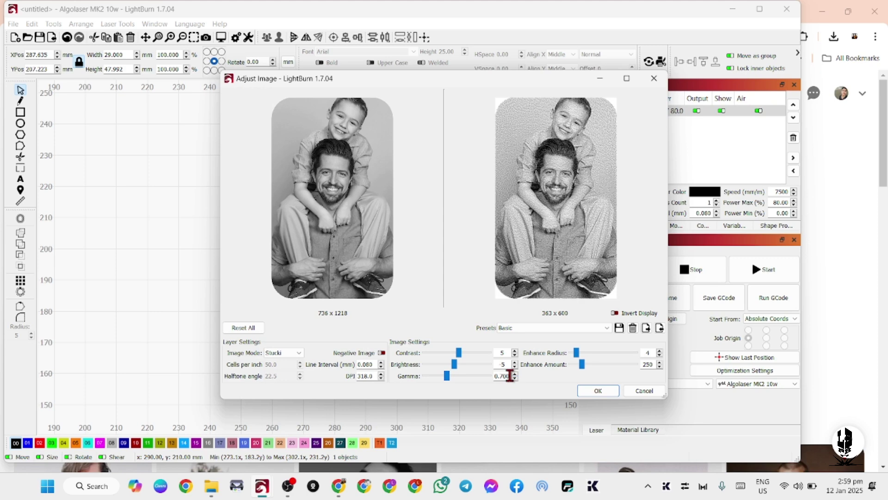
- Set the portrait's gamma to 1.000 and its image mode to Grayscale
drag(511, 376, 475, 380)
text(1)
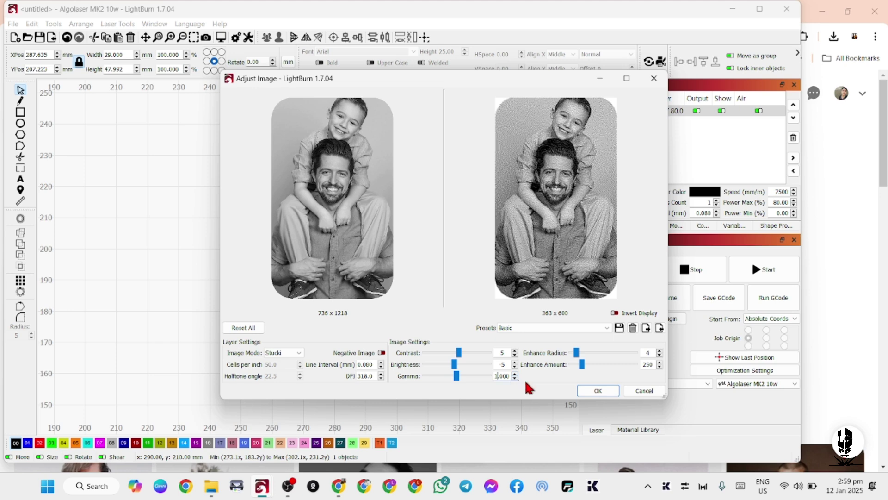
click(270, 354)
click(286, 431)
- Set the portrait's enhance radius to 10 and its brightness to -3
double_click(648, 353)
text(10)
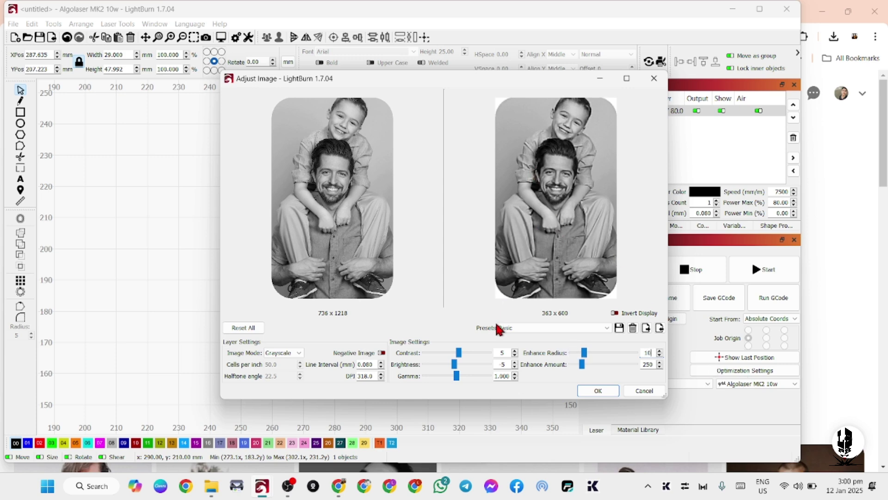
click(514, 363)
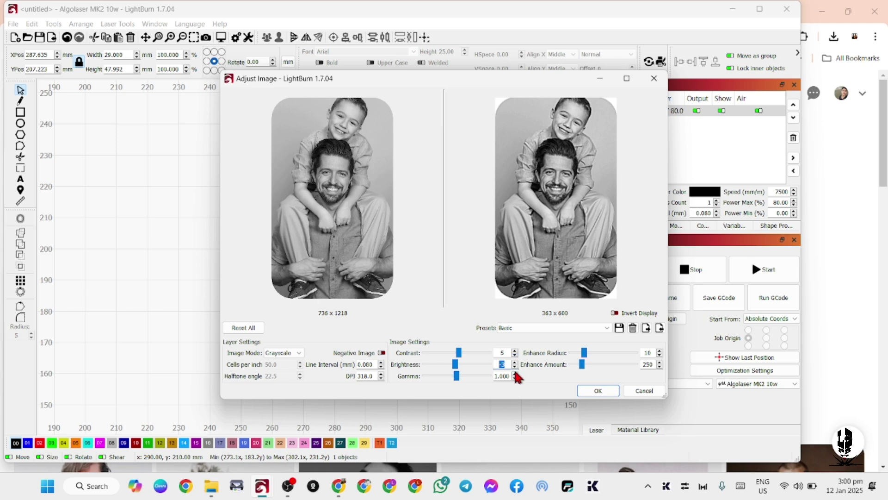
drag(502, 365, 511, 366)
- Save the current image adjustments as a preset named "no imagR"
click(620, 328)
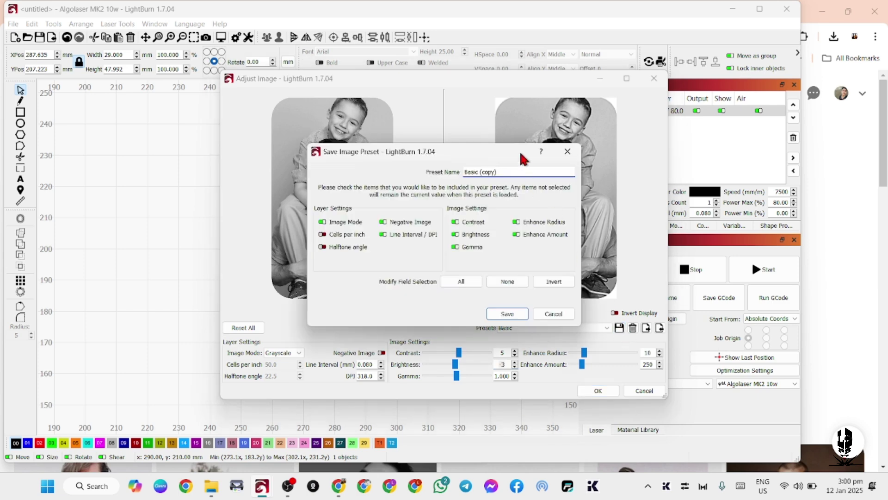
drag(512, 171, 444, 172)
text(no )
text(image)
click(507, 314)
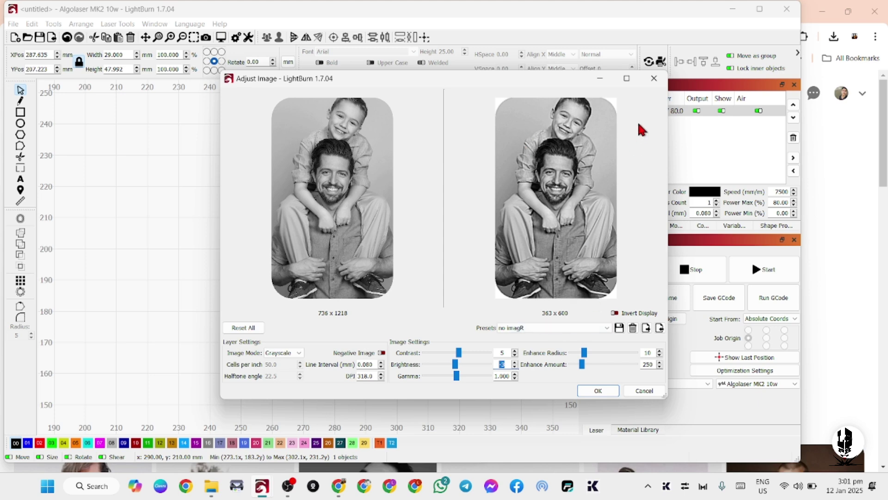
- Apply the image adjustments to the portrait and move it about 8 mm lower on the workspace
click(544, 324)
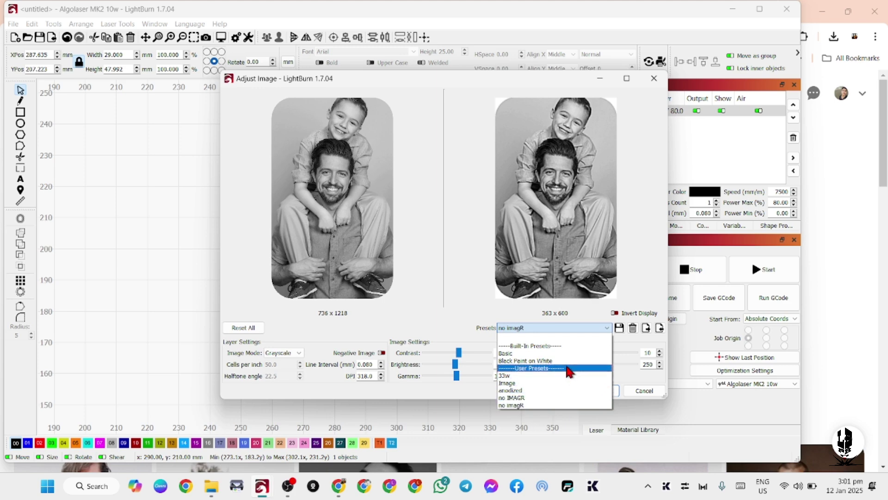
click(645, 269)
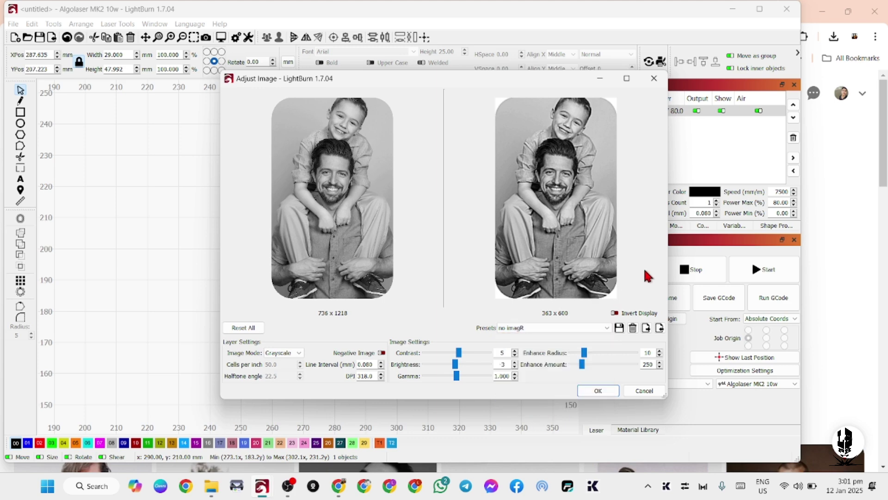
click(597, 389)
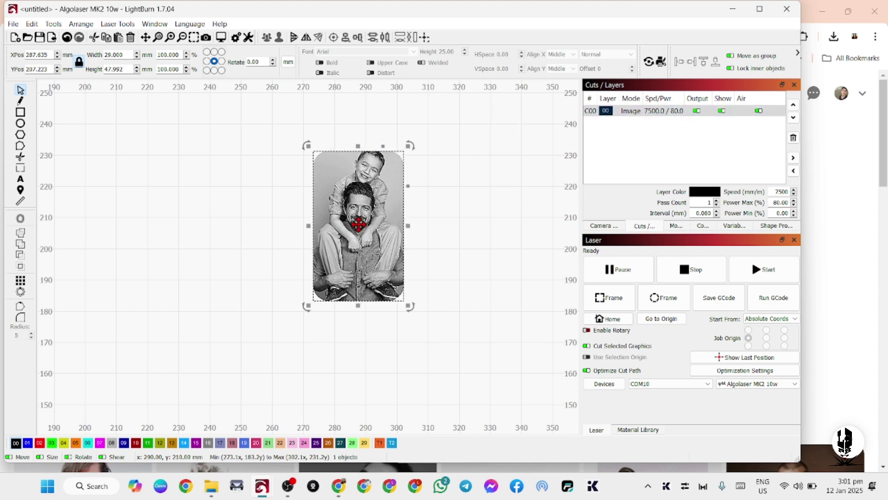
drag(362, 244, 362, 268)
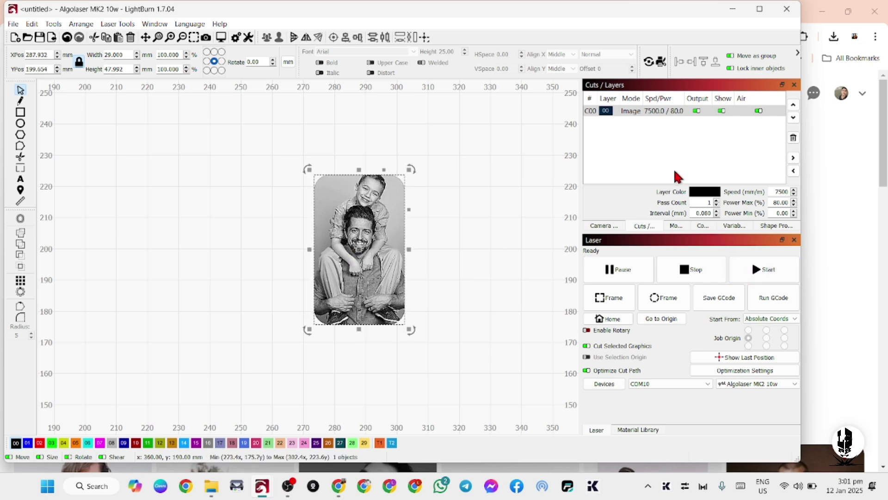
- Open the Image layer's cut settings, and switch to DroidCam Client to enable its camera preview
double_click(643, 111)
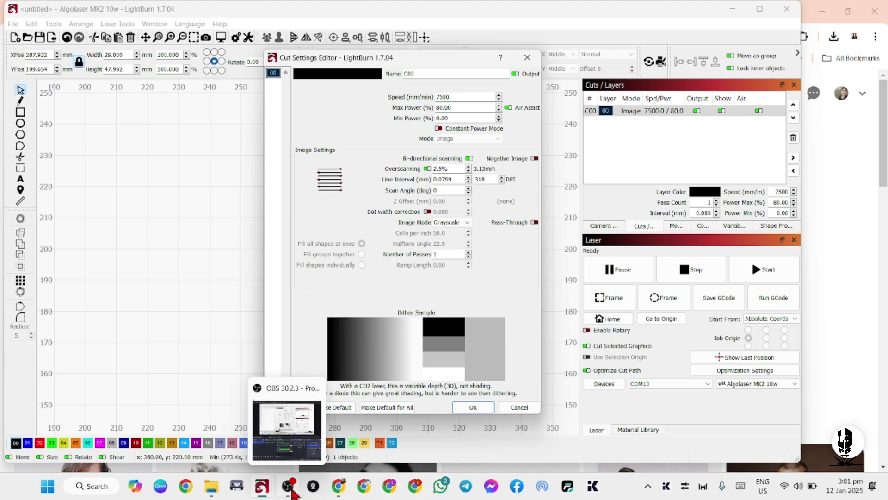
click(313, 487)
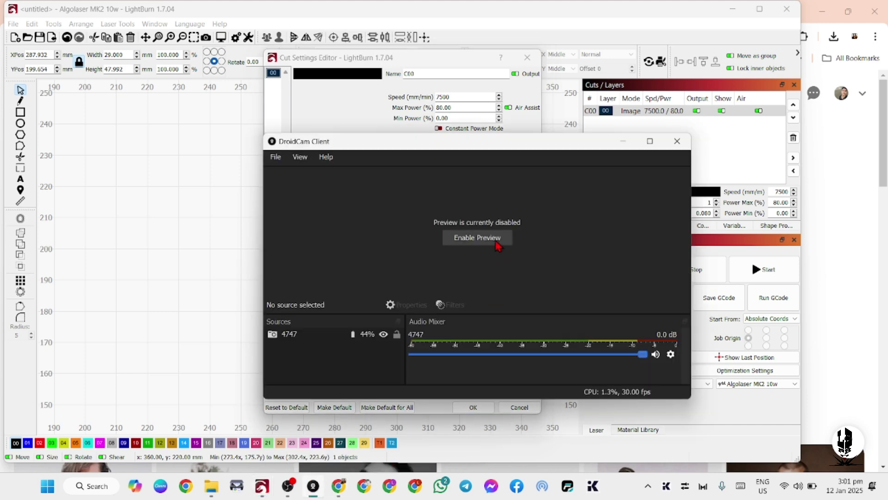
click(498, 245)
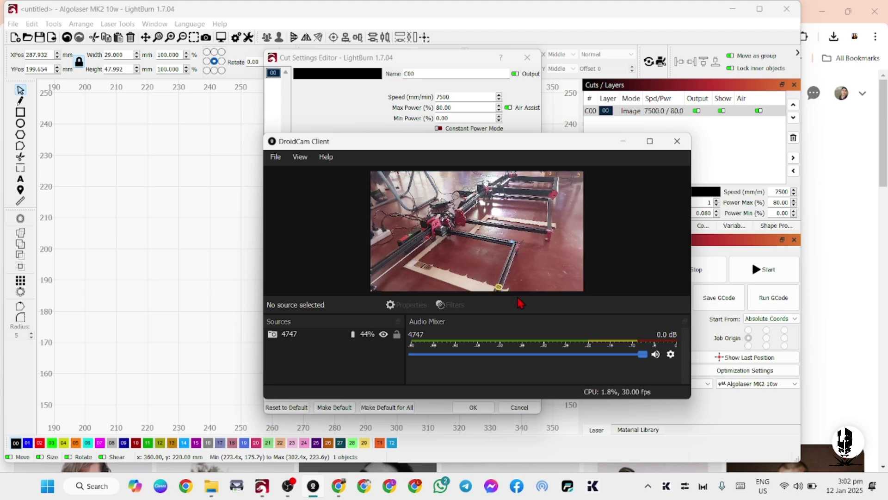
click(624, 141)
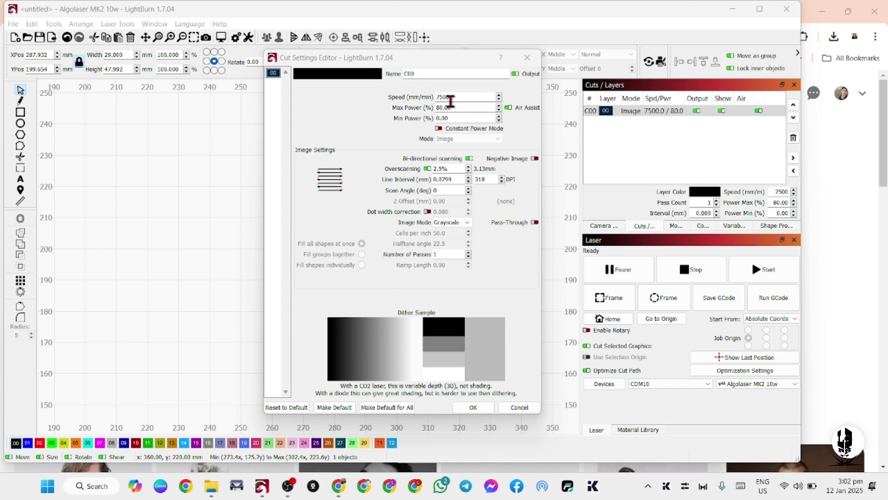
- Accept the Image layer's cut settings with air assist on, and bring up the live DroidCam Video camera view
click(508, 108)
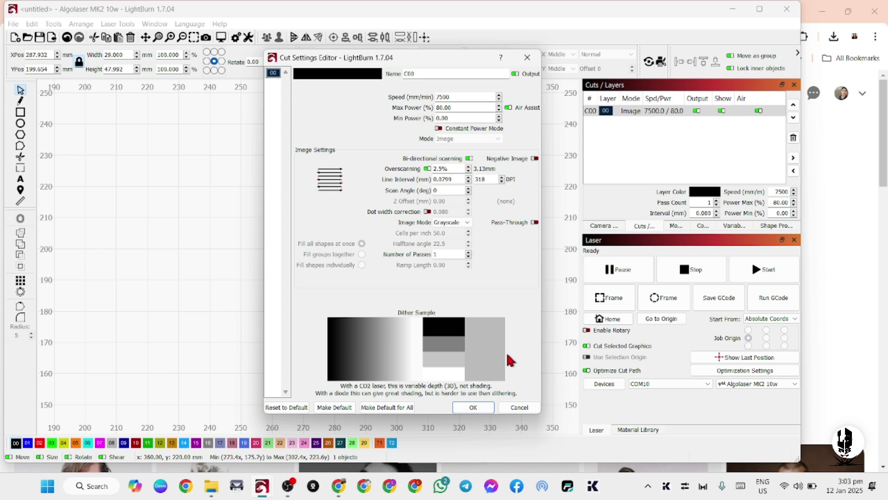
click(472, 408)
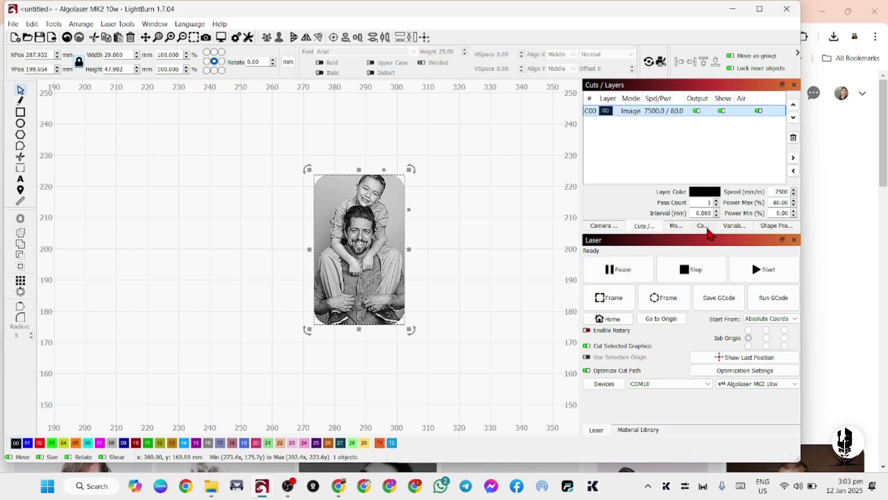
click(606, 227)
click(653, 225)
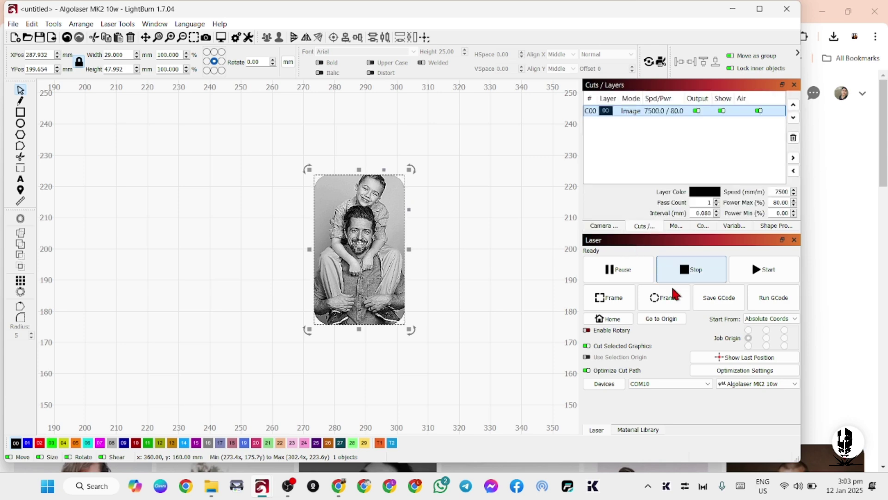
click(612, 226)
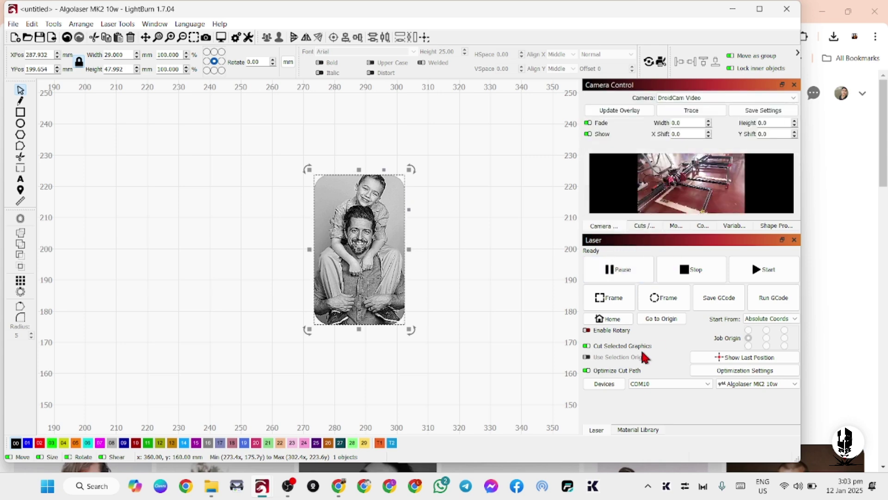
- Frame the portrait's outline on the laser bed and start the engraving job
click(615, 303)
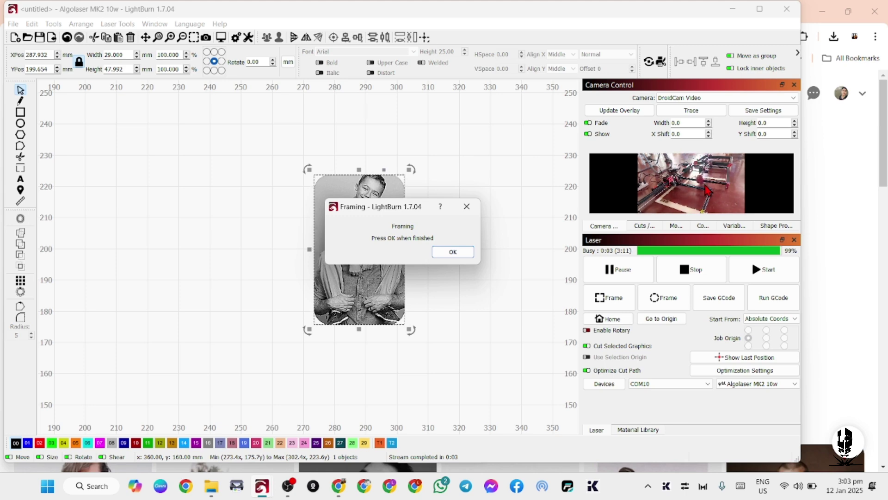
click(452, 253)
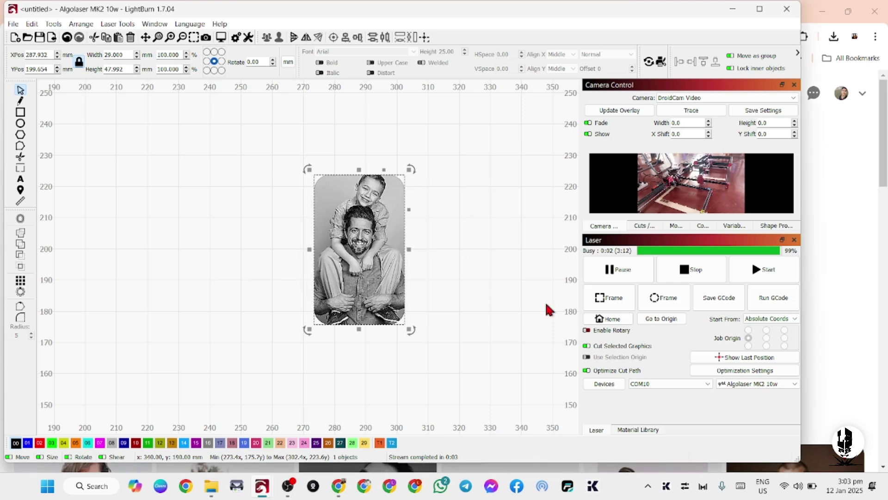
click(781, 270)
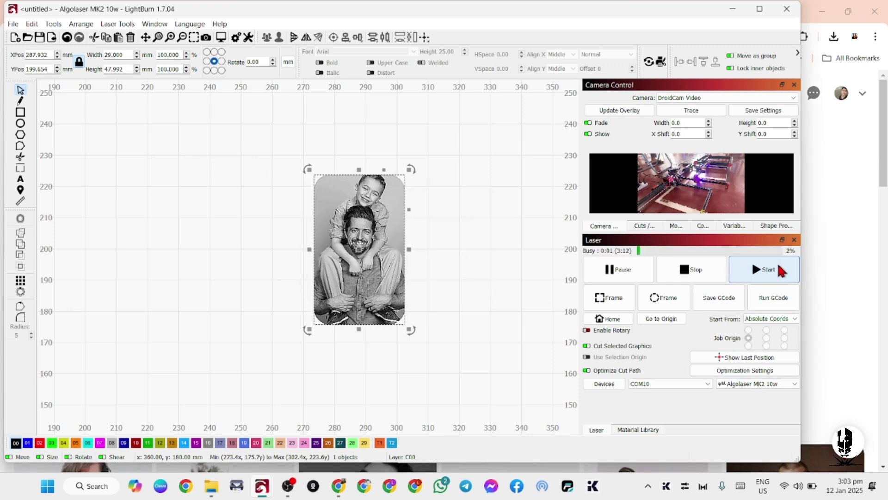
- Move the portrait on the workspace to about X 256 mm, Y 194 mm
scroll(378, 261, down, 2)
scroll(374, 256, down, 2)
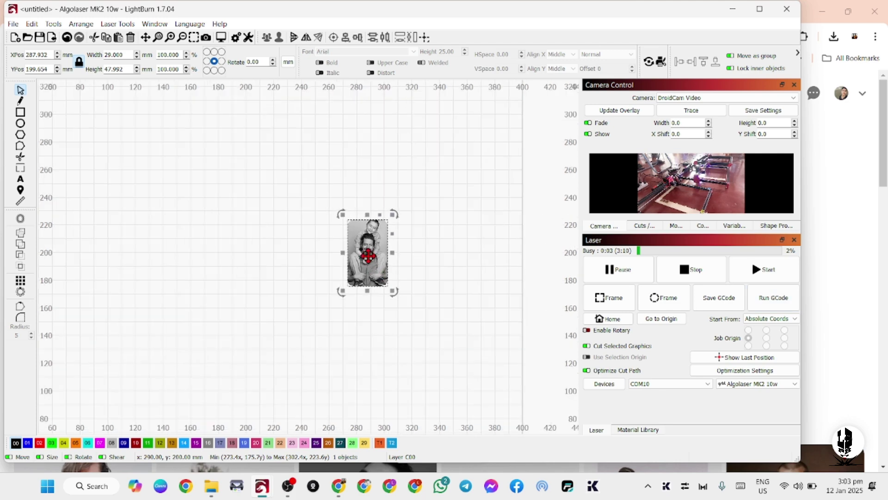
drag(366, 252, 314, 287)
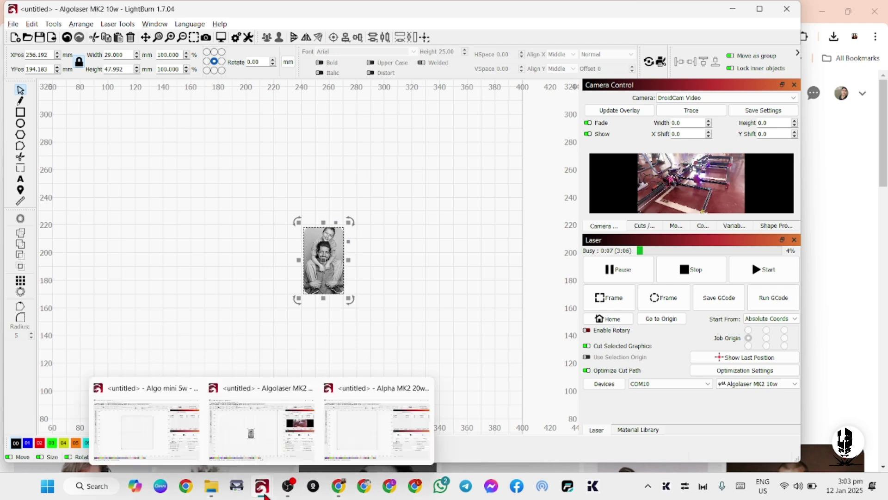
- Look at the Alpha MK2 20w and Algo mini 5w LightBurn windows, and return to the Algolaser MK2 10w window
key(alt+Tab)
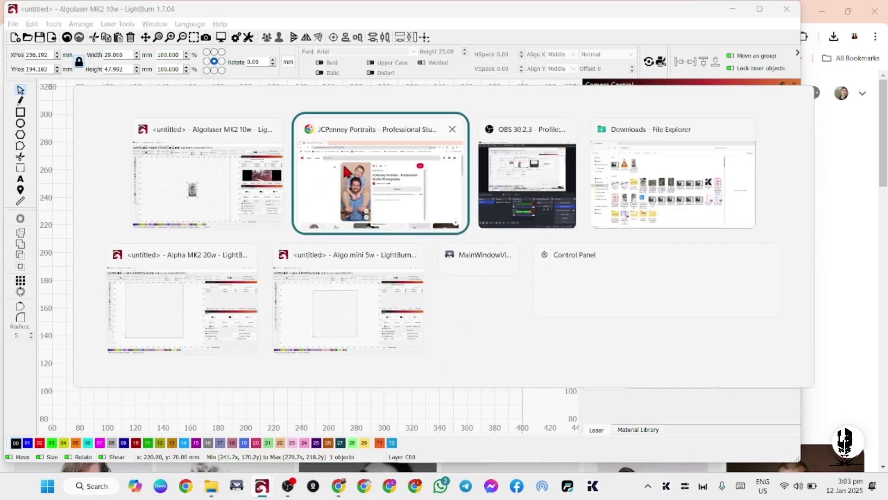
click(201, 259)
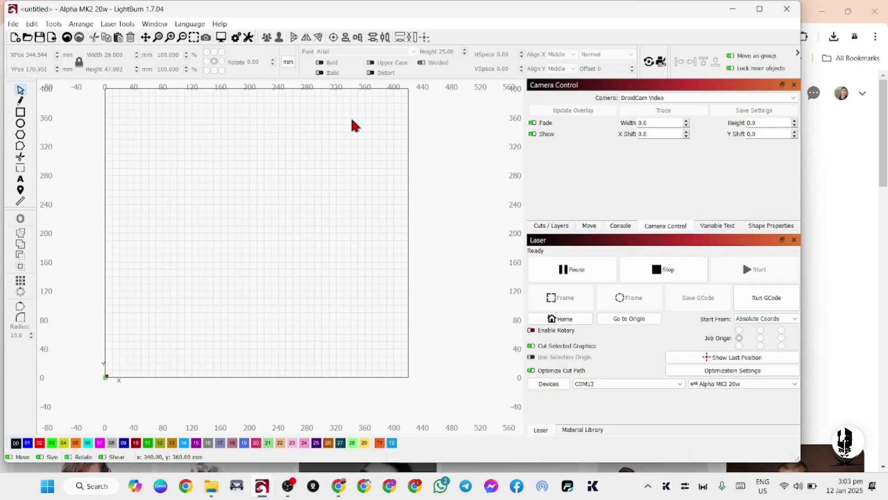
key(alt+Tab)
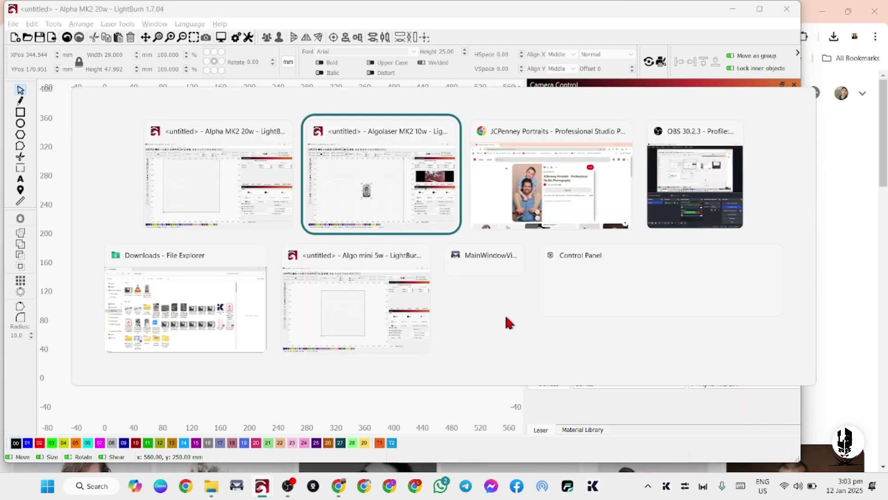
click(358, 311)
key(alt+Tab)
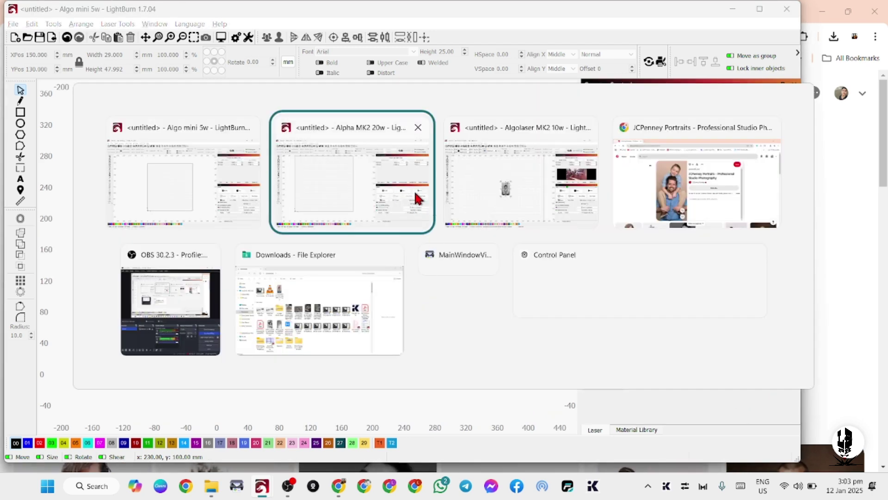
click(414, 187)
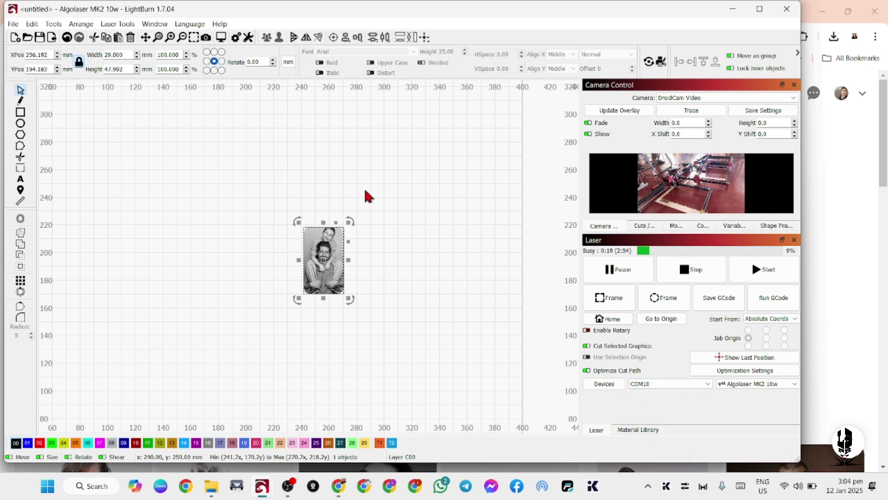
- Display the Art Library beside the workspace
click(160, 24)
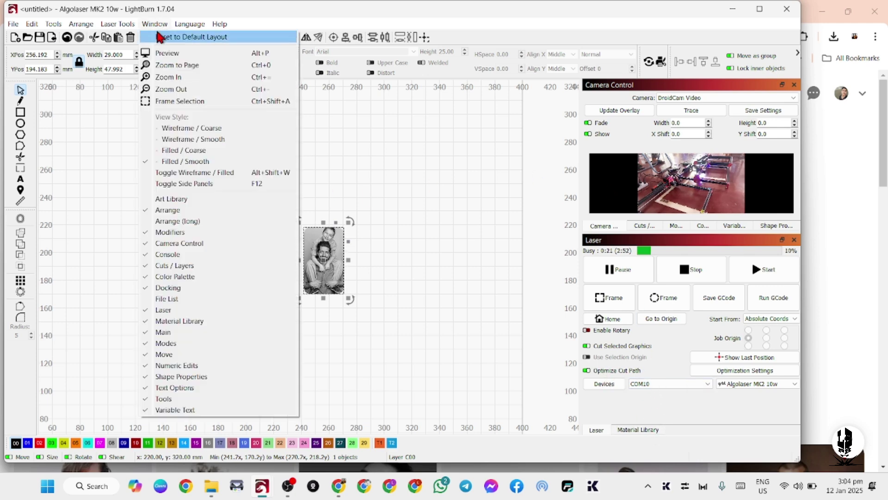
click(174, 202)
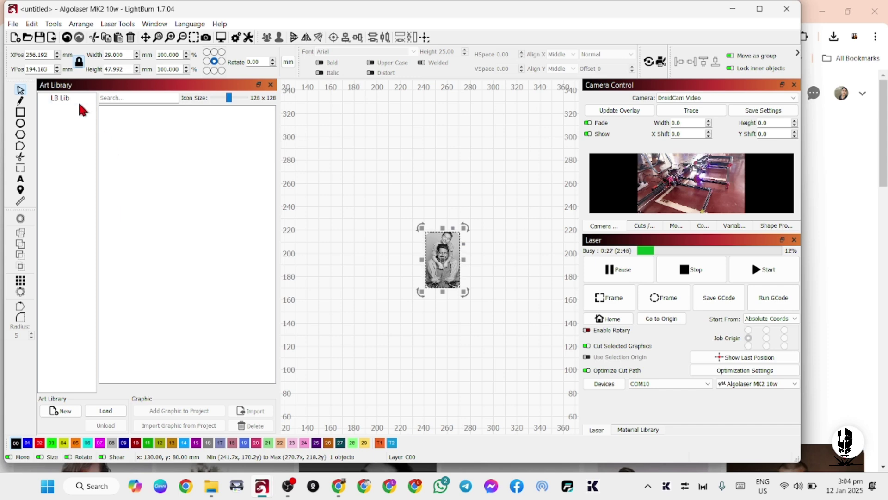
- Create a new art library file named Lightburn Library in the Downloads folder
click(61, 411)
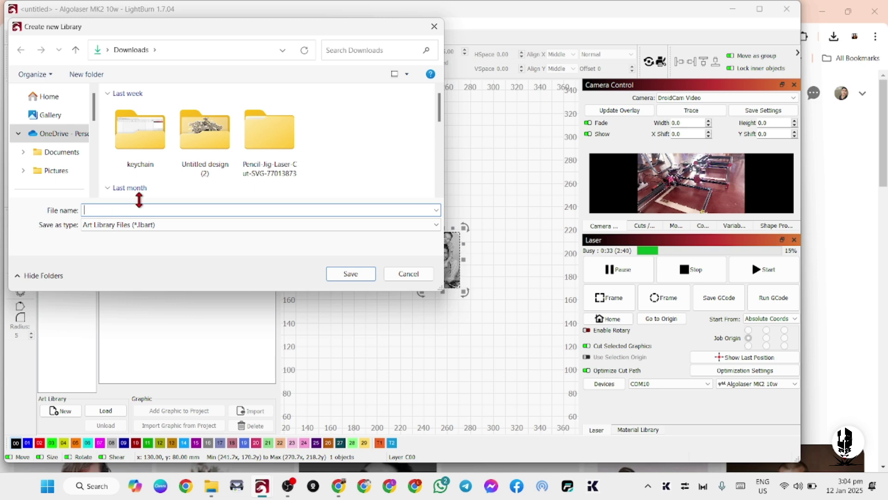
text(Light)
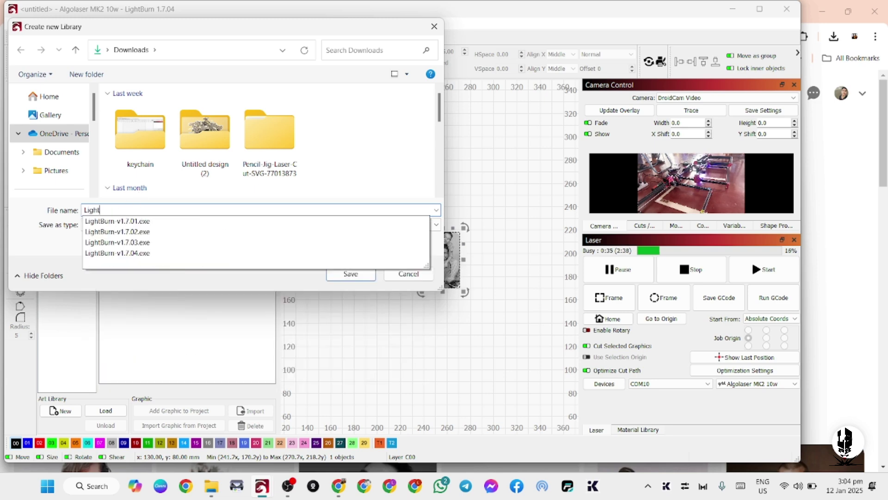
text(u)
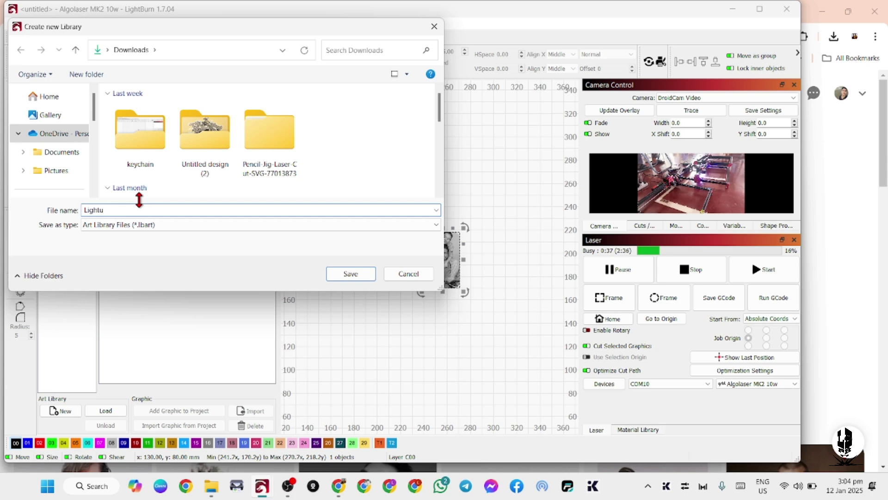
key(BackSpace)
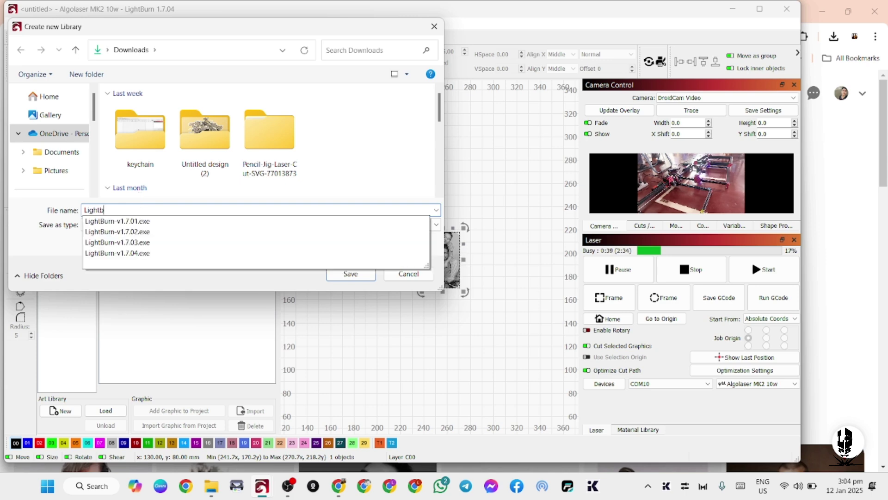
text(burn Library)
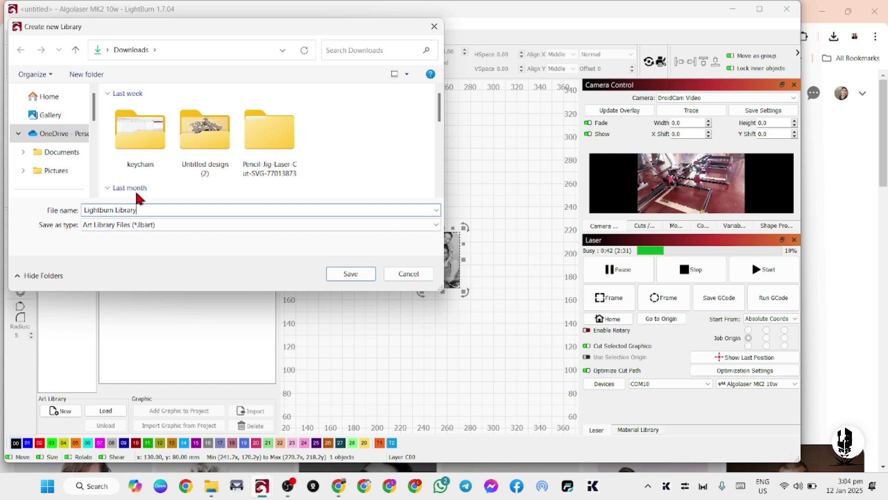
click(351, 273)
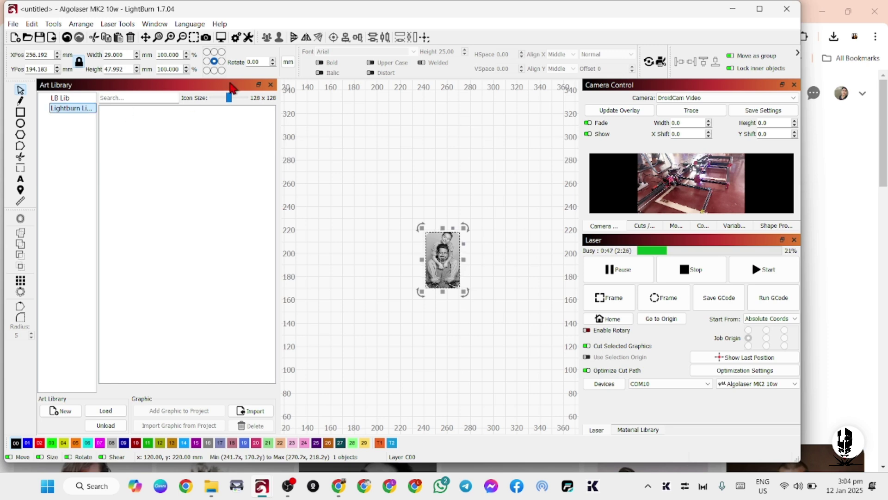
- Undock the Art Library and import the portrait from the project into Lightburn Library as a graphic named Test
click(258, 85)
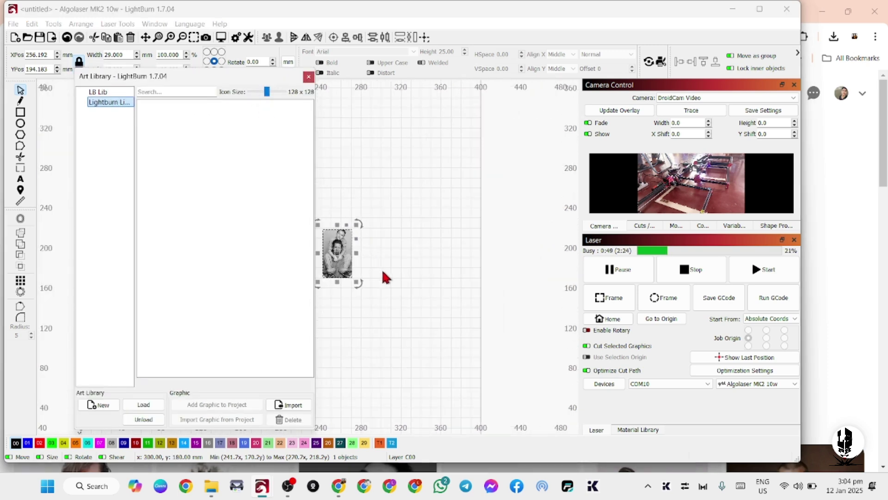
scroll(365, 259, down, 2)
drag(362, 257, 364, 256)
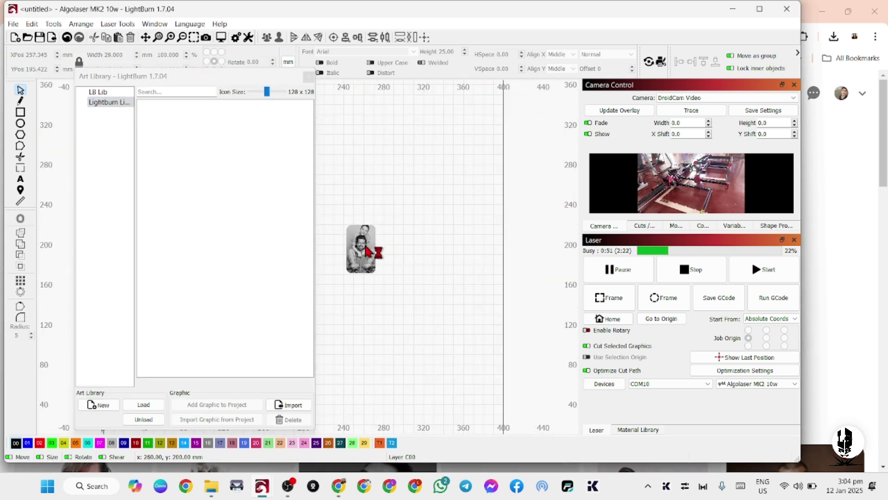
click(364, 251)
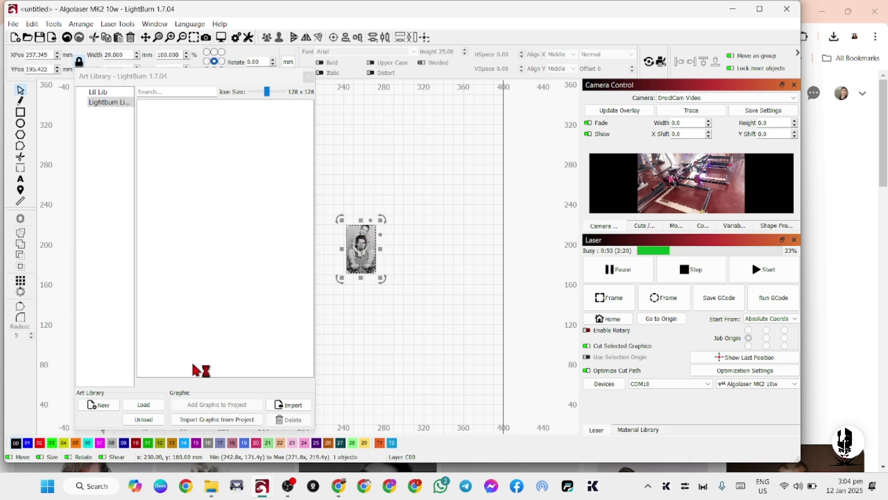
click(212, 420)
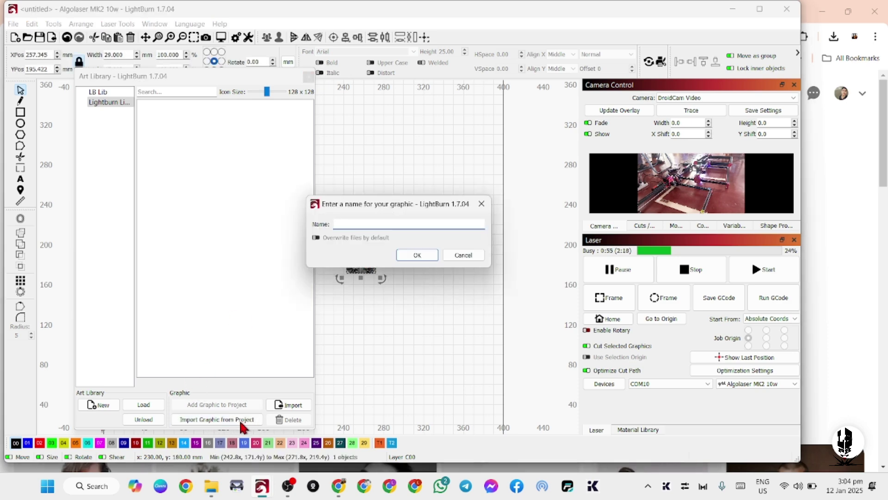
click(379, 223)
text(Test)
key(Return)
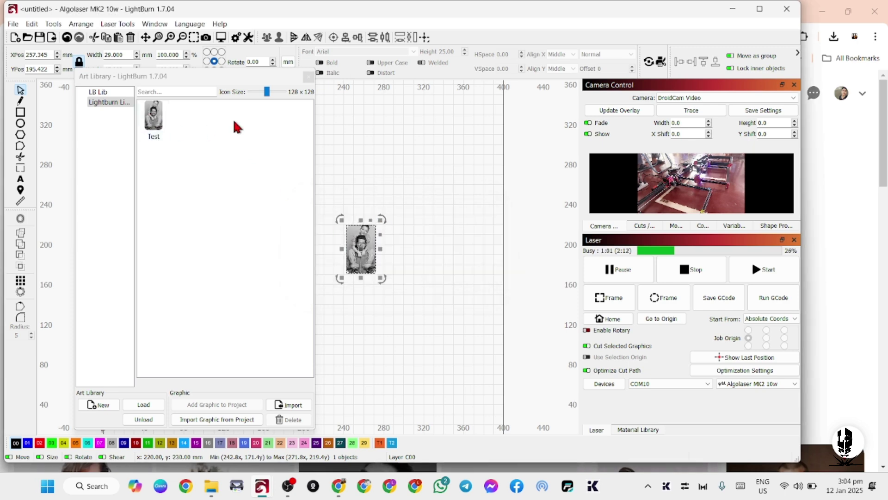
- Switch to the Algo mini 5w window, display its Art Library, and load Lightburn Library.lbart from Downloads
key(alt+Tab)
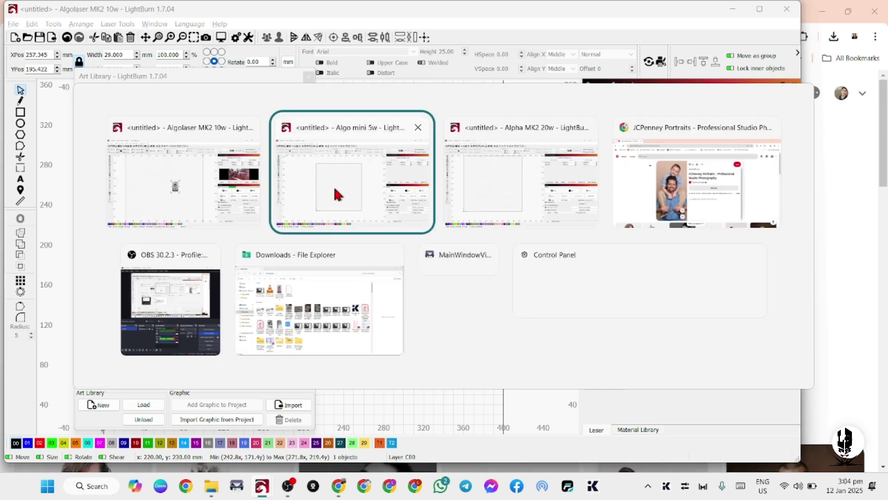
click(154, 23)
click(185, 198)
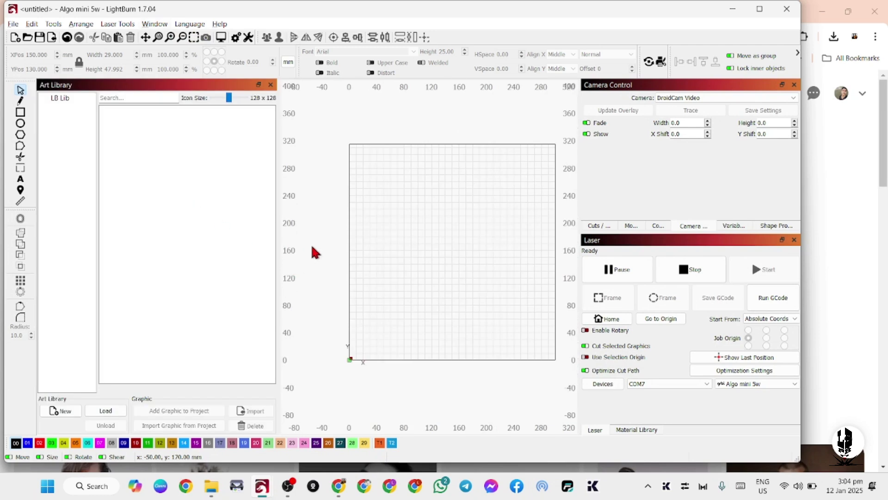
click(105, 410)
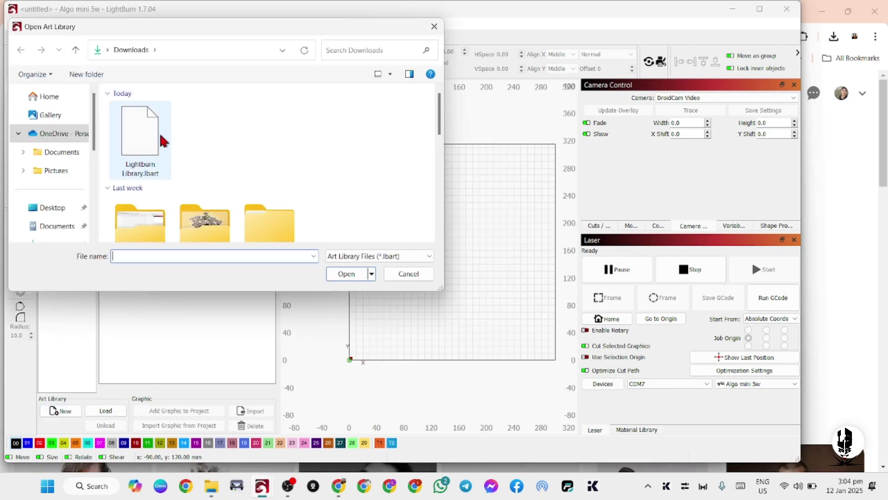
double_click(156, 147)
- Place the Test graphic on the Algo mini 5w workspace at about X 116 mm, Y 150 mm
double_click(116, 127)
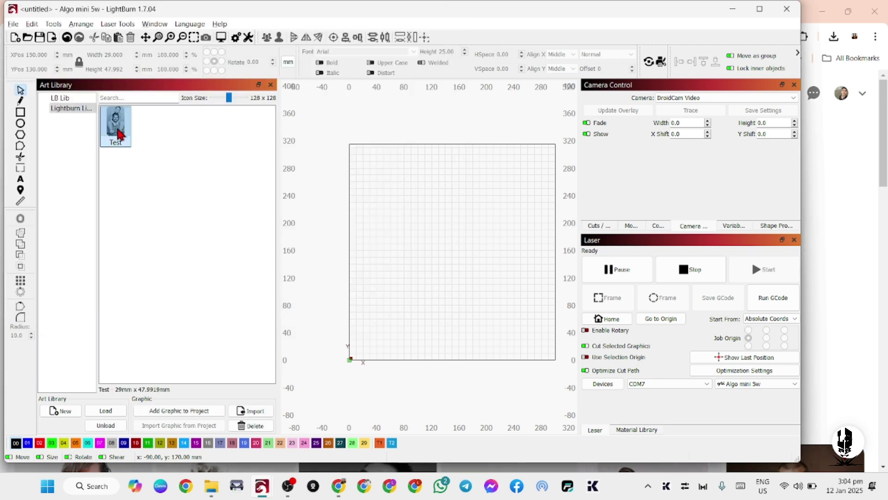
scroll(427, 257, up, 3)
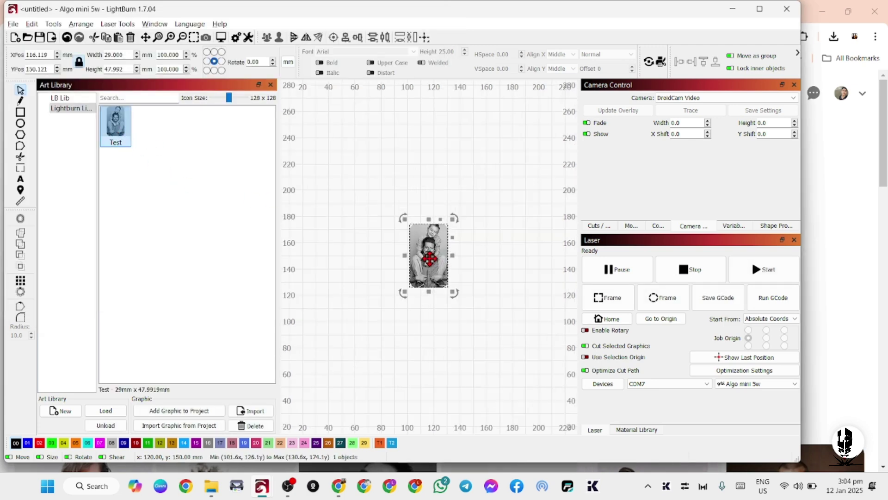
scroll(431, 258, up, 1)
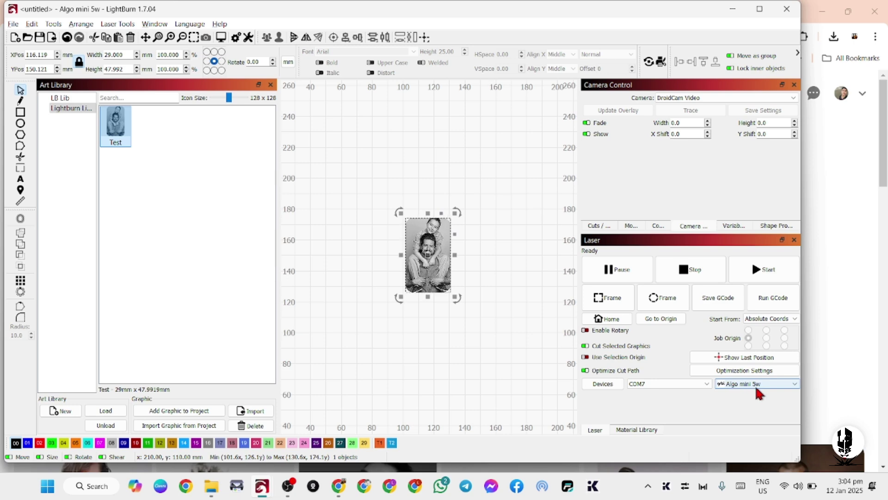
- Set the engraving speed of the Algo mini 5w image layer to 6000 mm/min
click(604, 227)
double_click(651, 111)
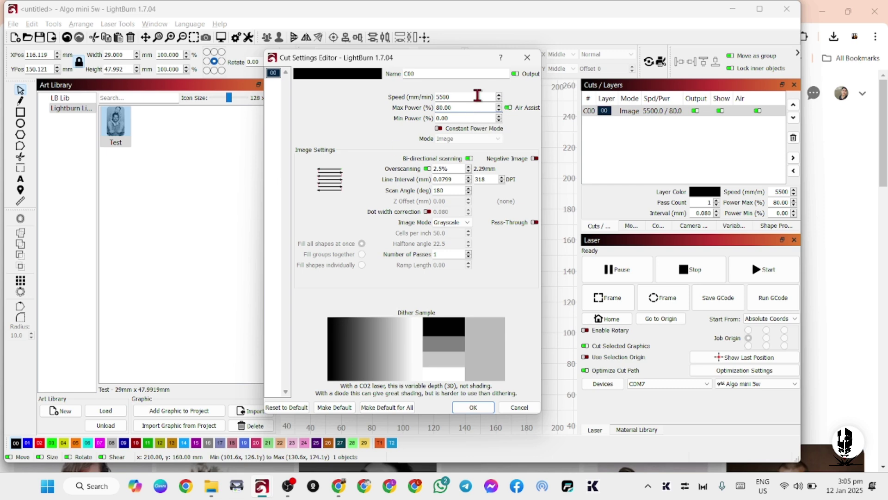
double_click(460, 96)
drag(452, 188, 421, 185)
click(473, 407)
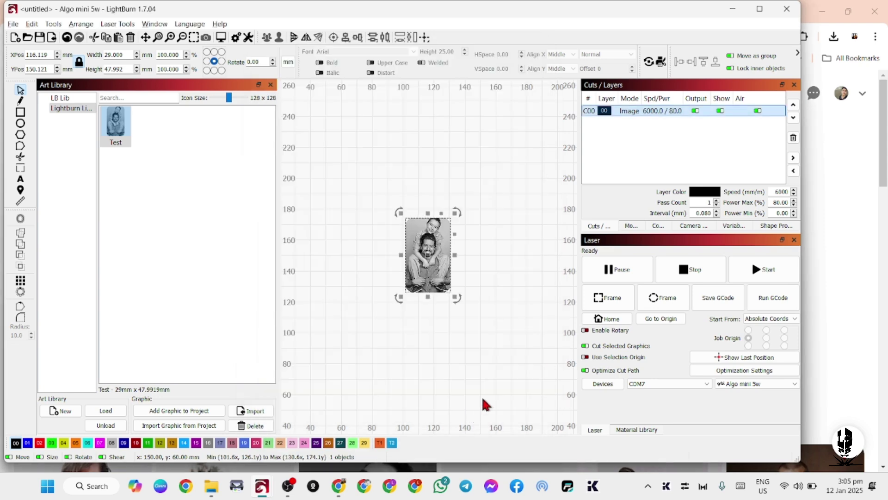
- Frame the portrait on the Algo mini 5w while watching the DroidCam preview, and start the engraving job
click(613, 305)
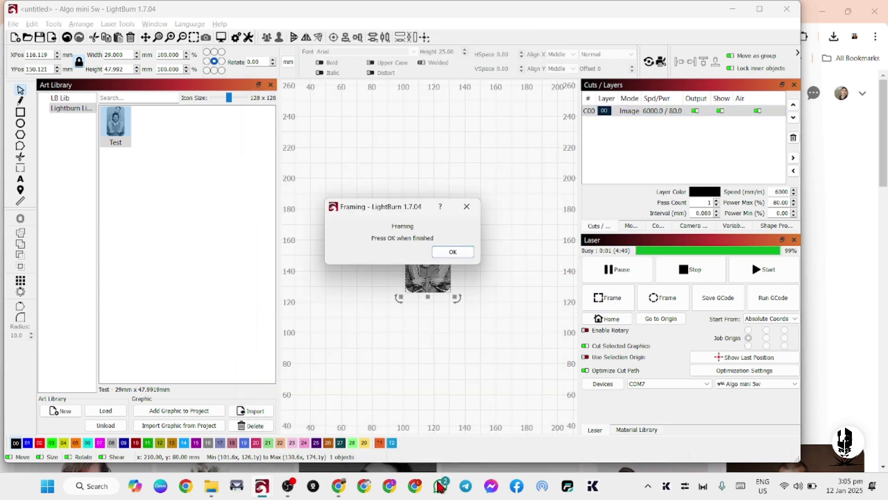
click(314, 489)
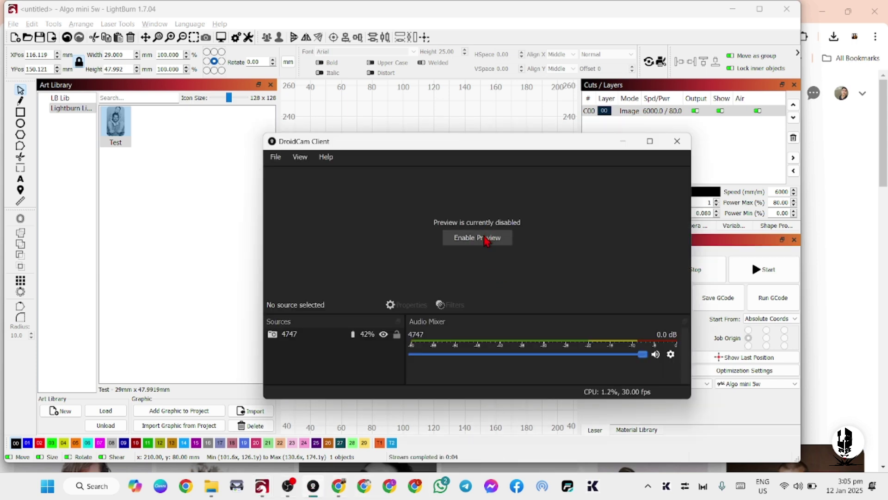
click(486, 238)
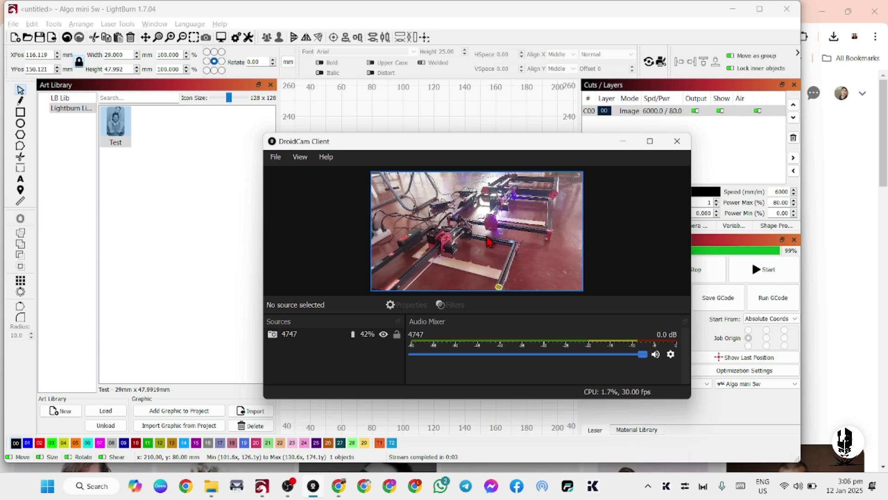
click(618, 144)
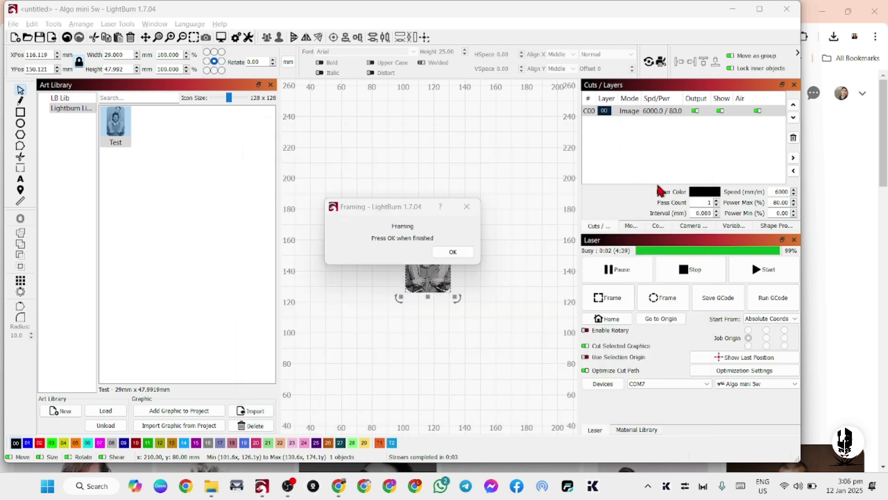
click(469, 253)
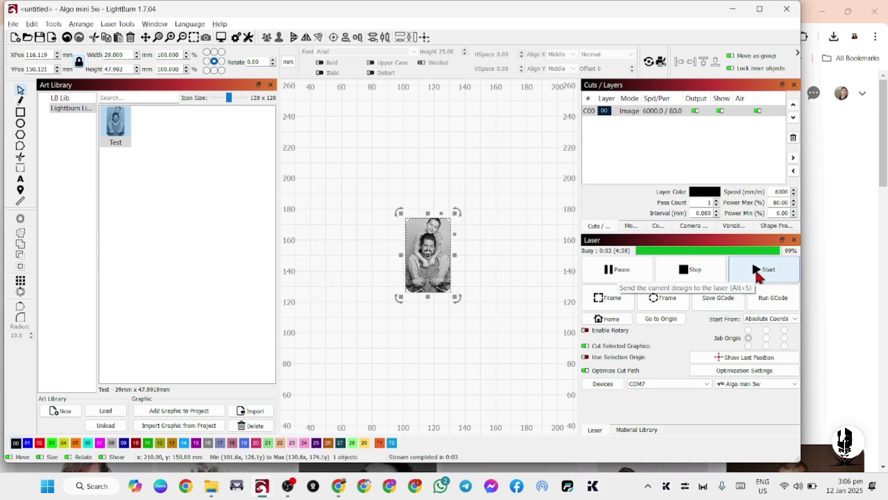
click(759, 276)
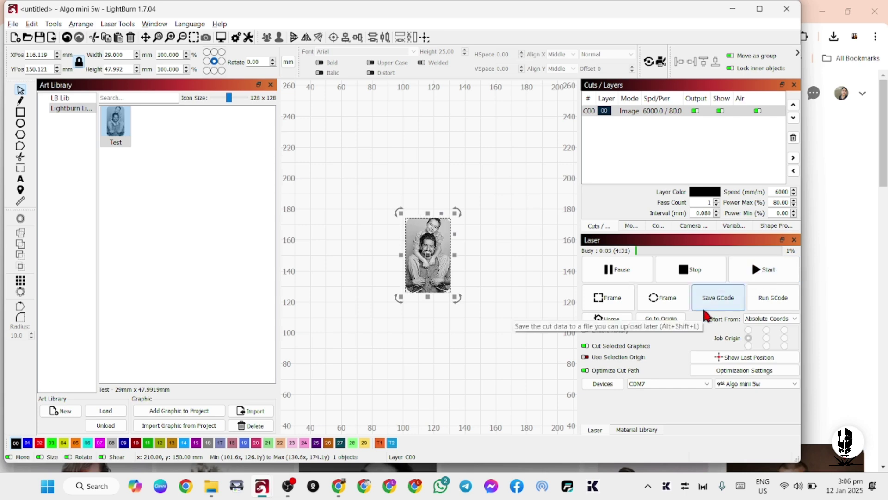
- In the Alpha MK2 20w window, load Lightburn Library.lbart into the Art Library and place its Test graphic at about X 243 mm, Y 167 mm
key(alt+Tab)
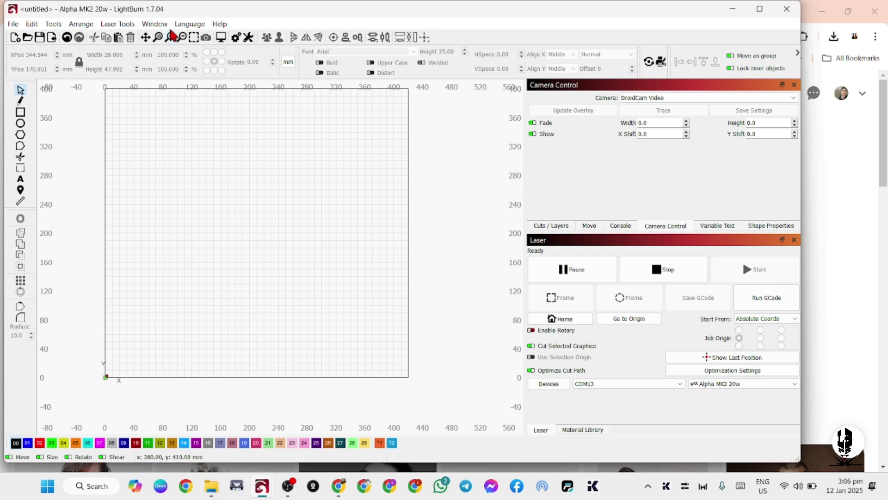
click(144, 26)
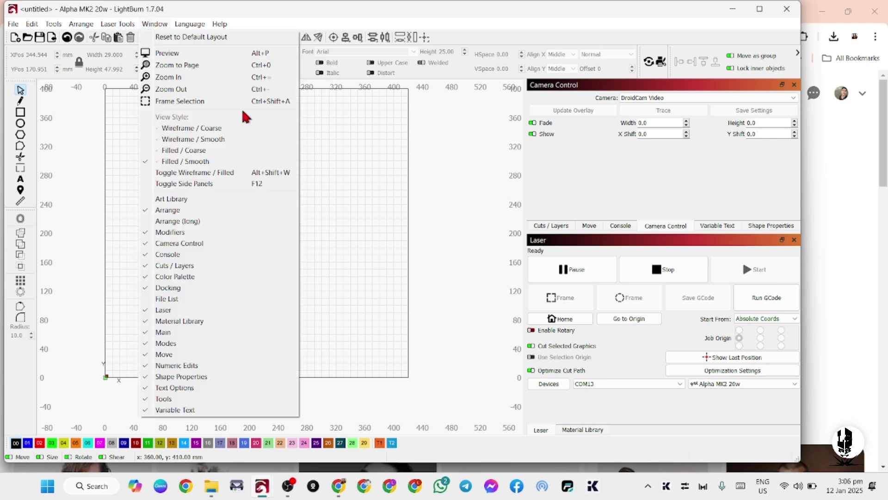
click(199, 201)
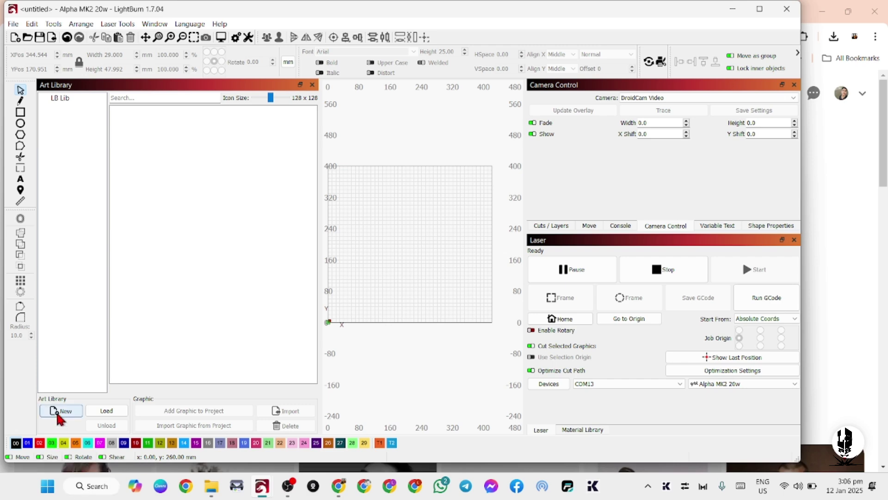
click(106, 410)
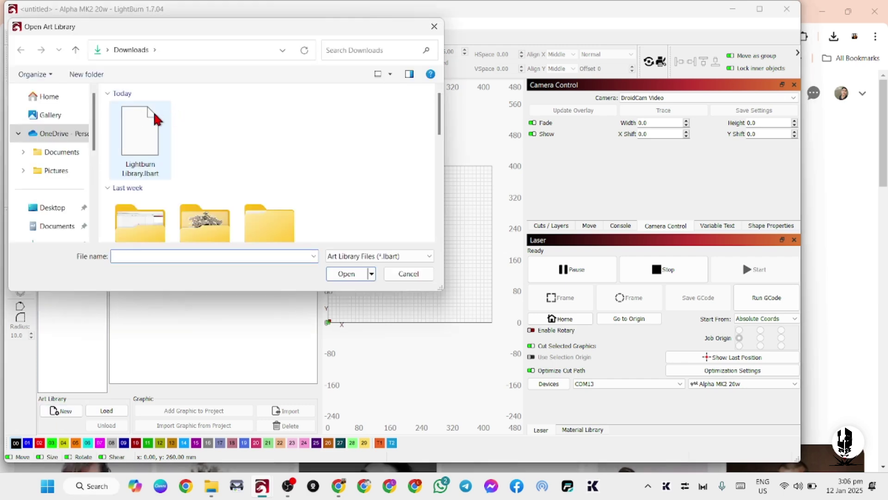
double_click(153, 119)
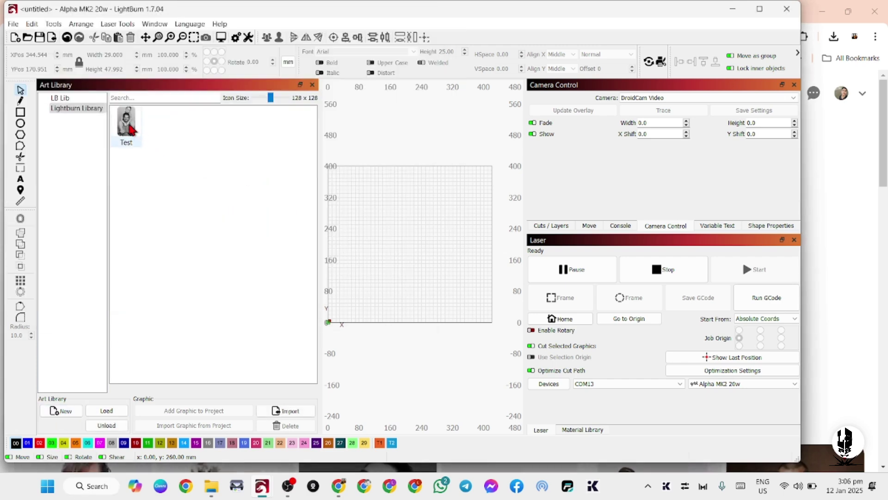
drag(127, 126, 422, 260)
scroll(419, 259, up, 5)
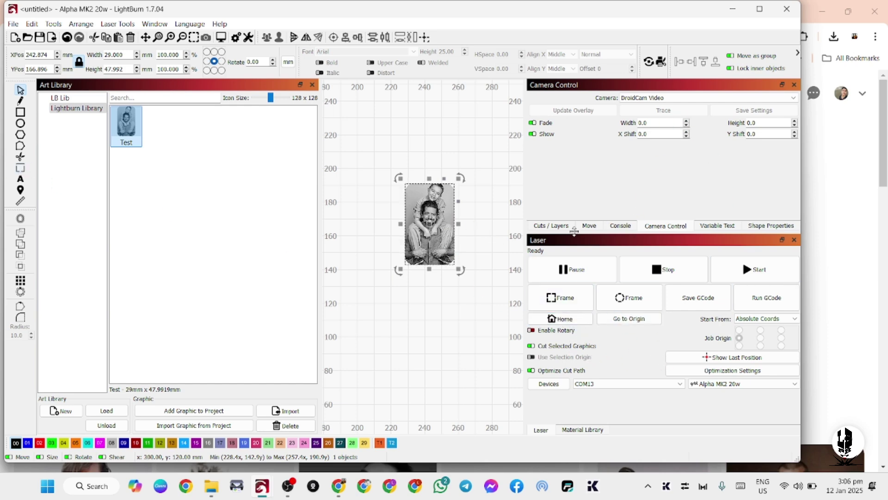
- Review the cut settings of the Alpha MK2 20w image layer and accept them
click(541, 227)
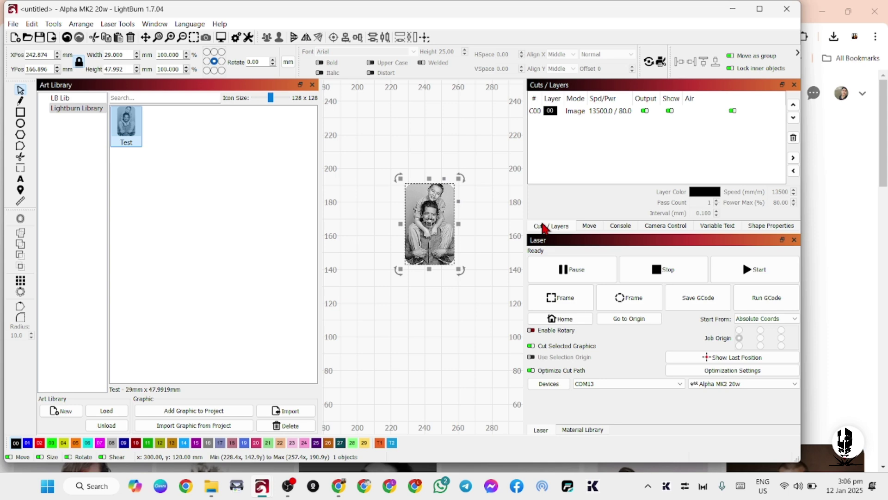
double_click(611, 111)
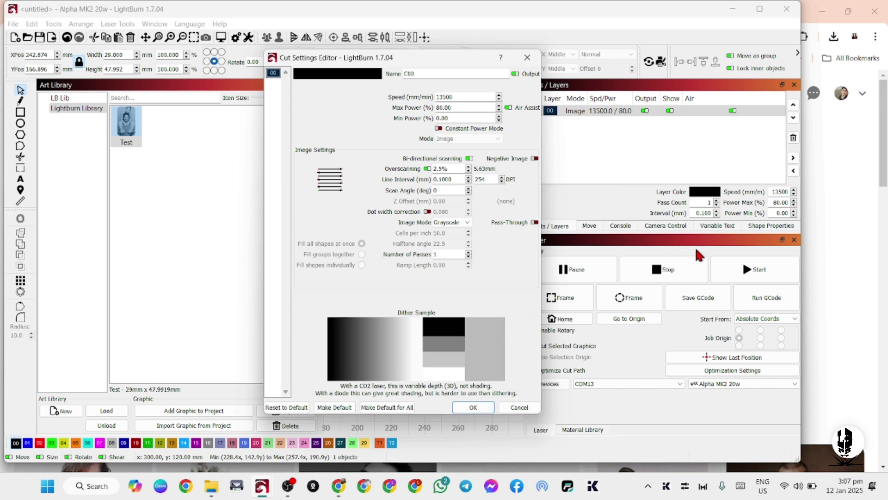
click(475, 407)
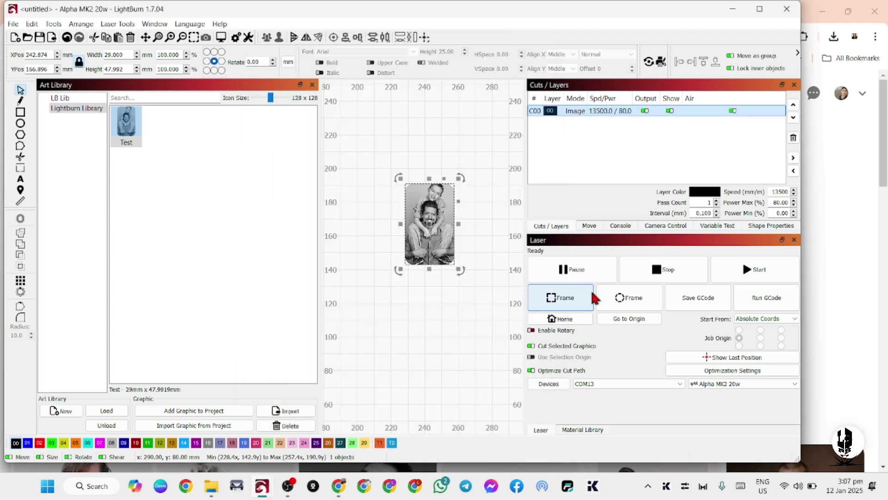
- Frame the portrait on the Alpha MK2 20w and start its engraving job
click(575, 307)
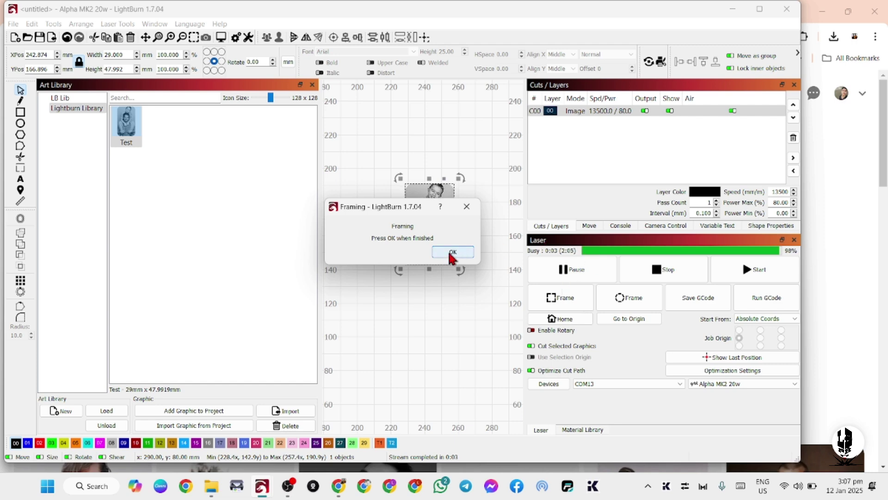
click(472, 254)
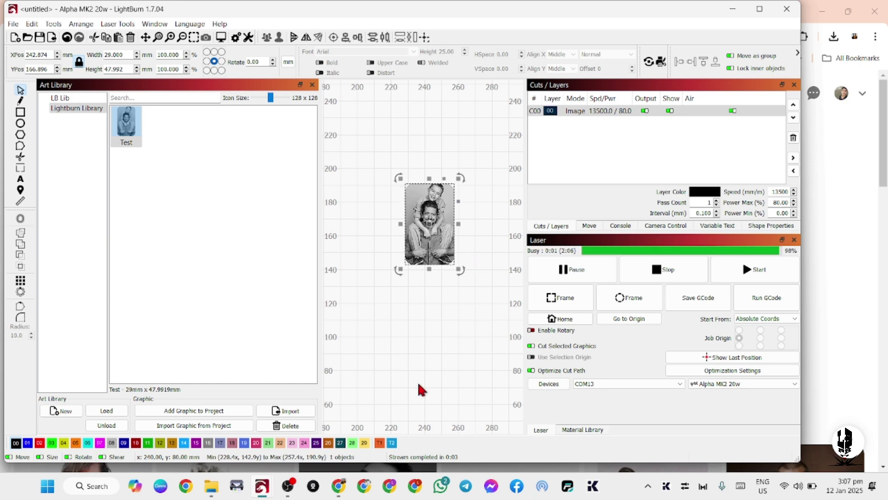
click(773, 276)
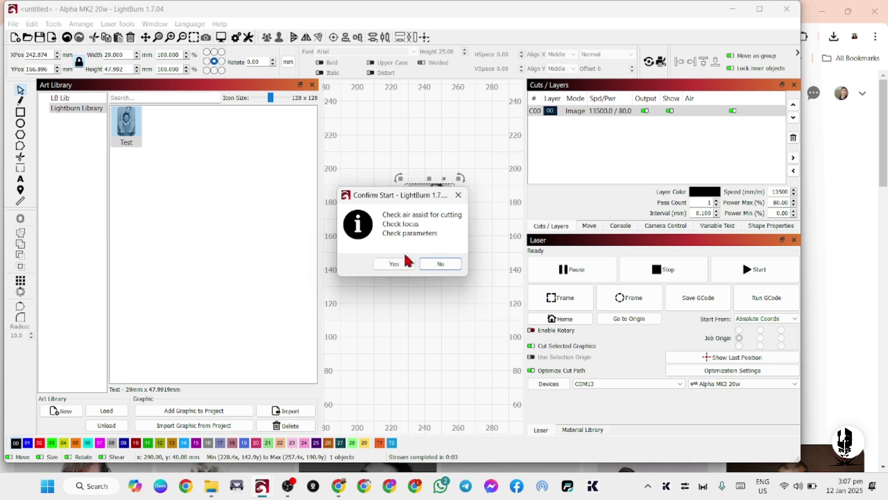
click(407, 264)
key(alt+Tab)
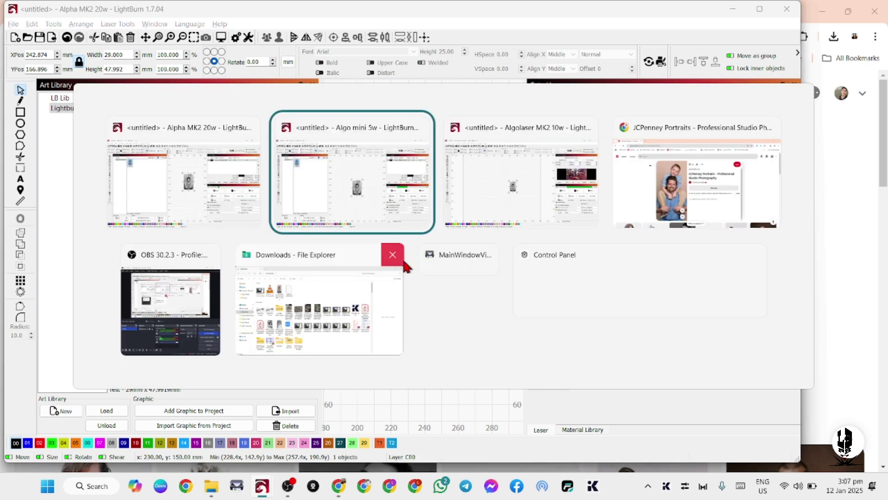
click(194, 326)
key(alt+Tab)
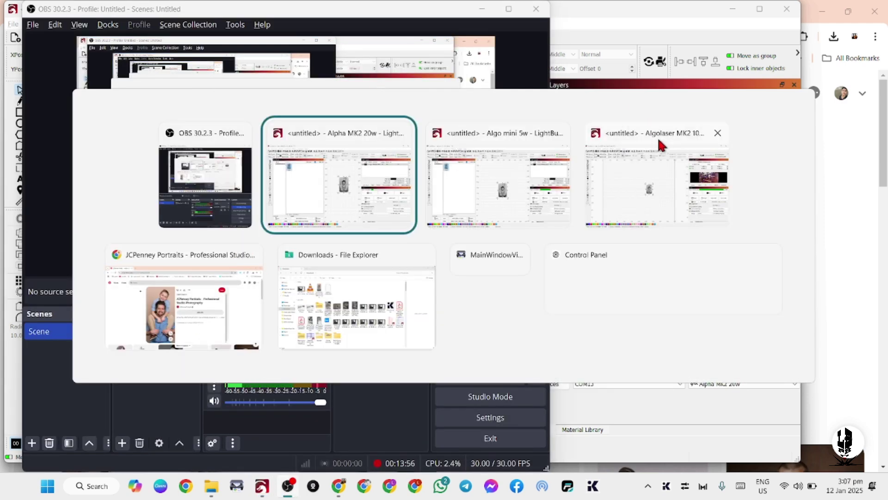
click(282, 164)
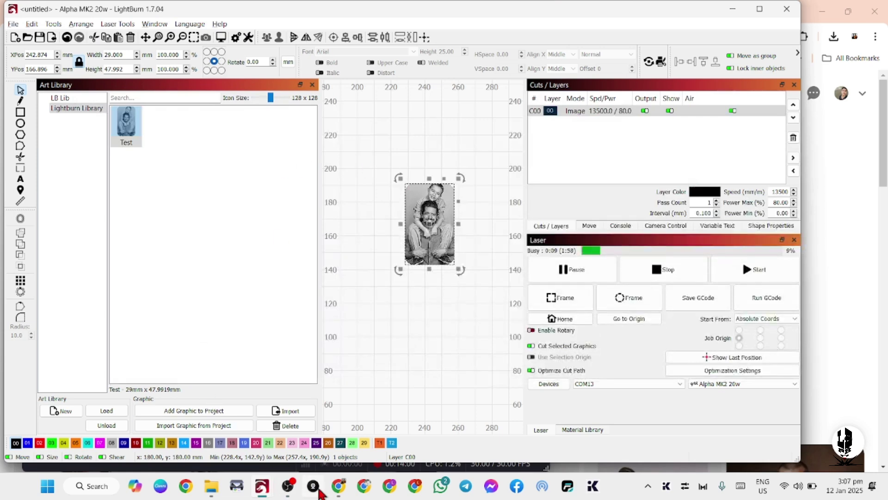
- Switch to DroidCam Client, enable its preview to watch the lasers engraving, and minimize it again
click(313, 486)
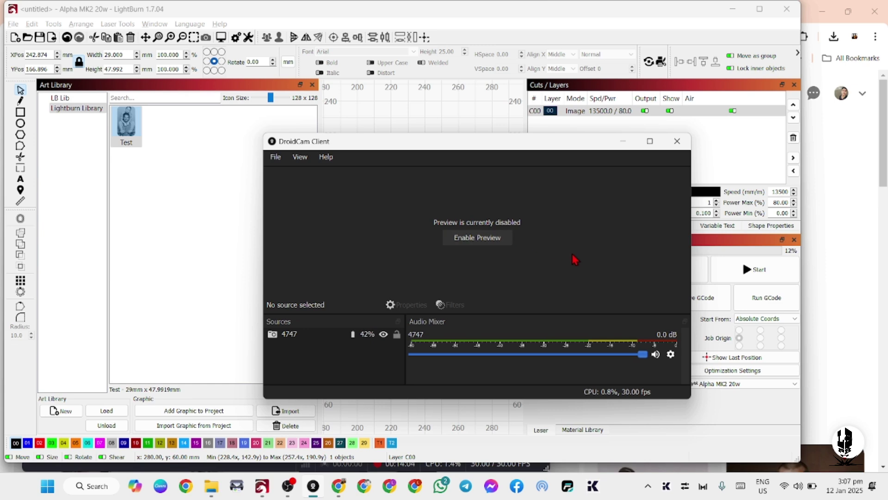
click(495, 238)
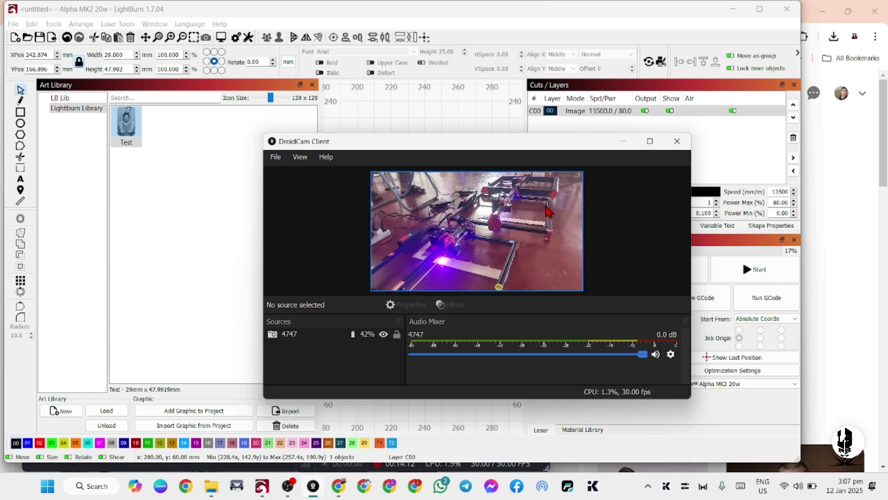
click(623, 145)
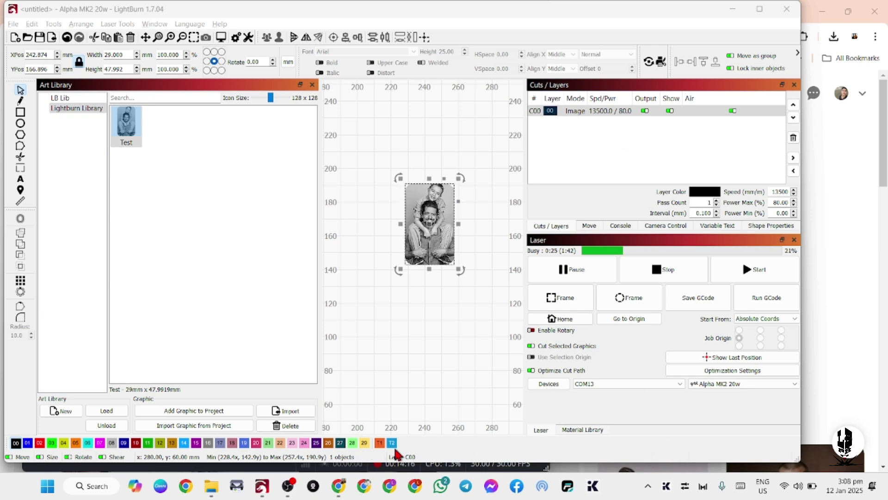
- In the Algolaser MK2 10w window, show the layer settings and Material Library, and select the 10w Material Library
key(alt+Tab)
click(656, 181)
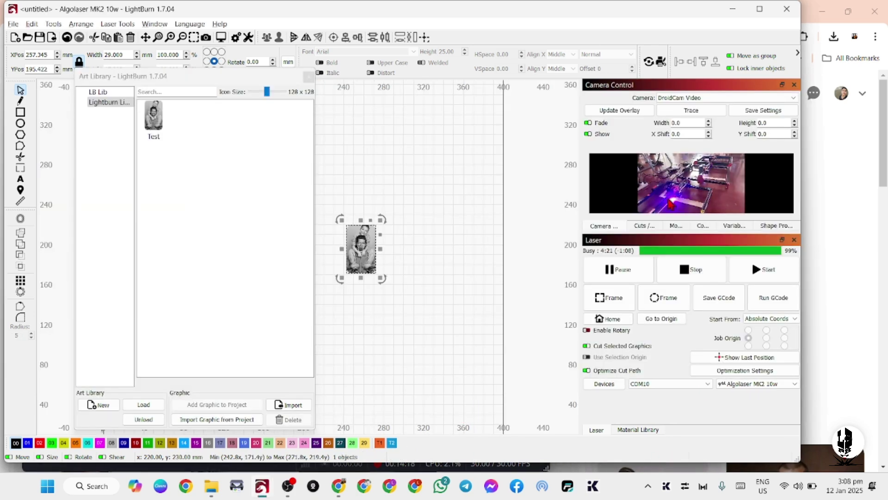
click(638, 430)
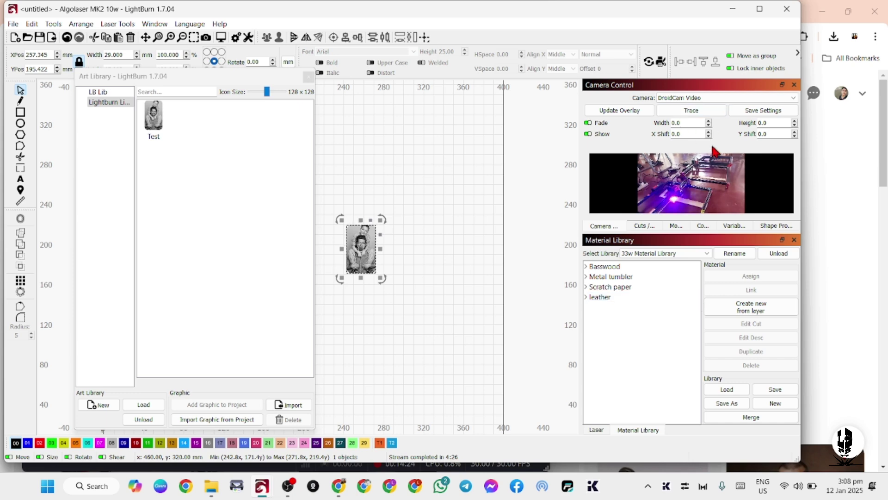
click(645, 225)
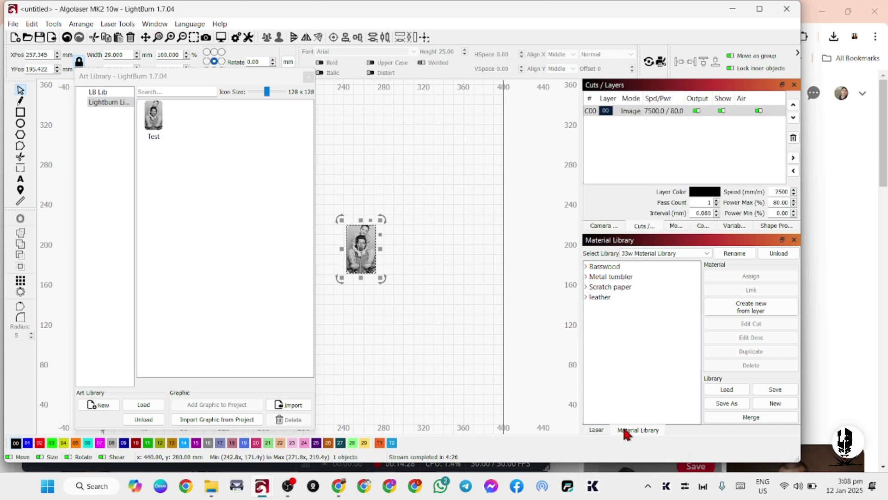
click(159, 25)
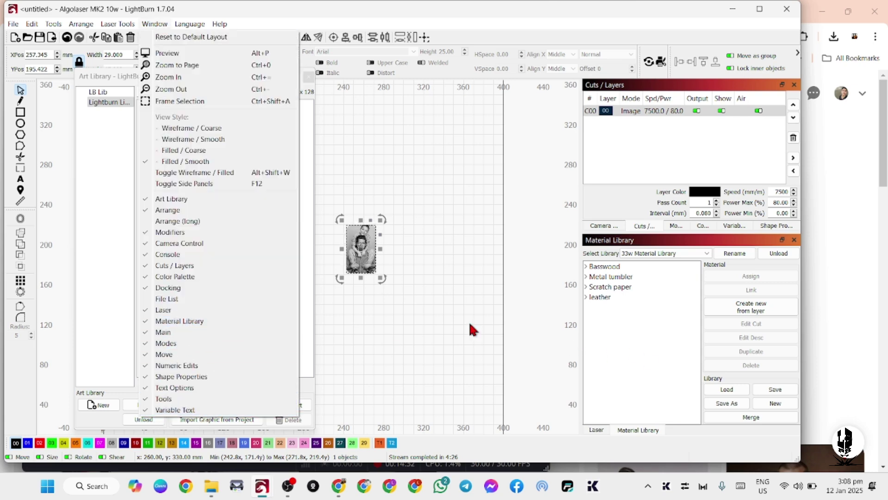
click(500, 303)
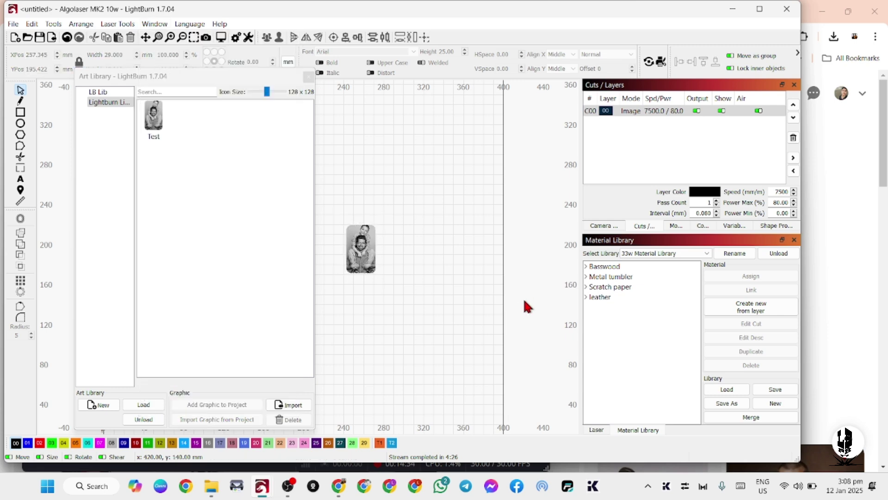
click(637, 255)
click(651, 269)
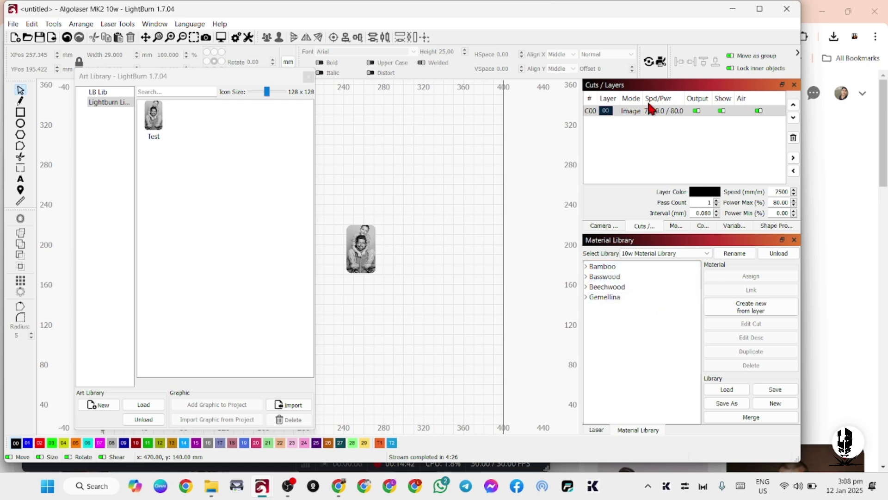
- Save the image layer's settings as a Basswood preset with no thickness, title "Image engrave" and description "No imagR", and expand its entry
click(639, 113)
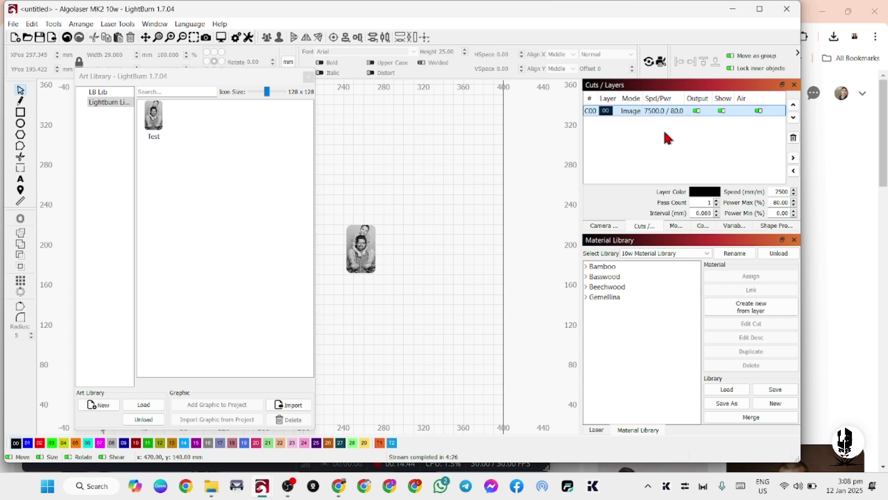
click(764, 314)
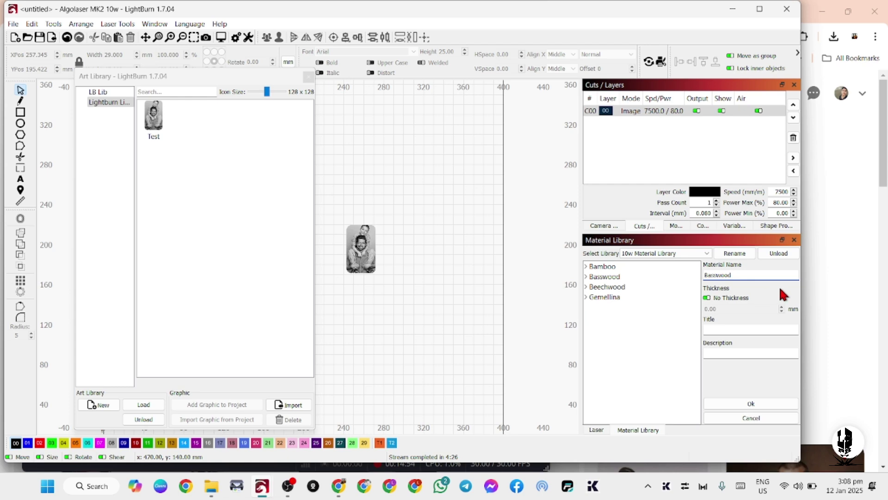
click(707, 298)
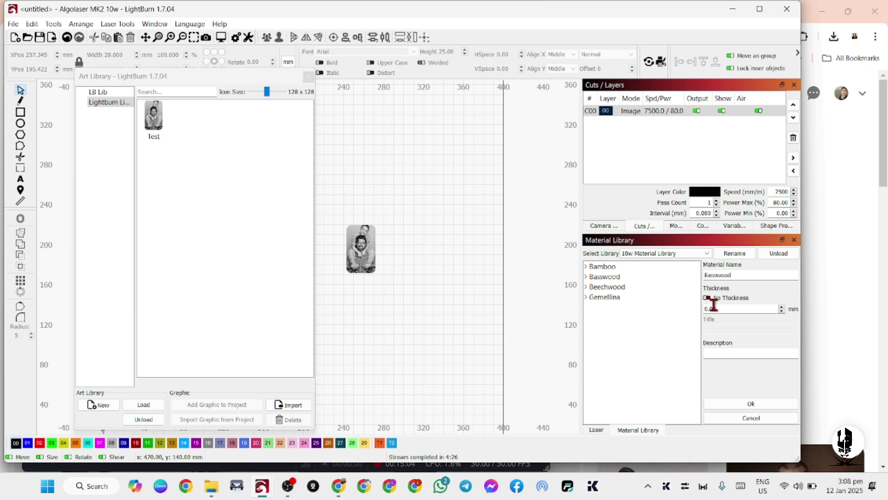
click(707, 299)
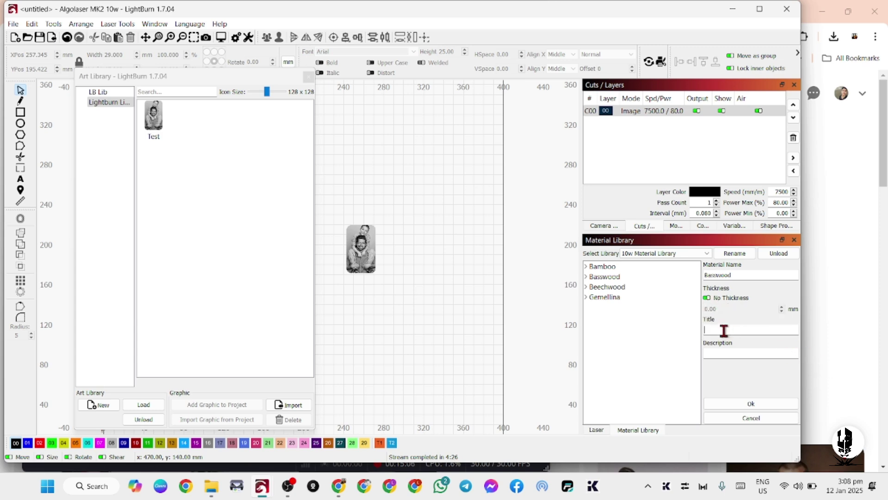
text(Image engrave)
click(746, 354)
click(758, 401)
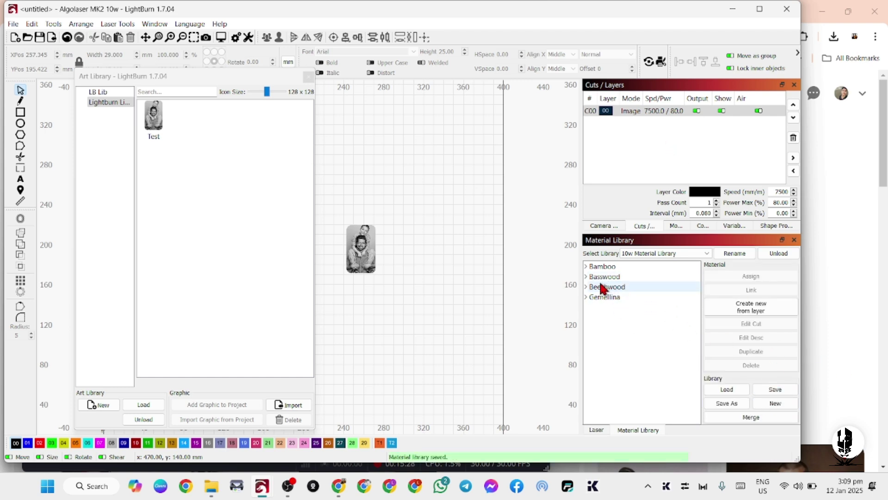
click(587, 278)
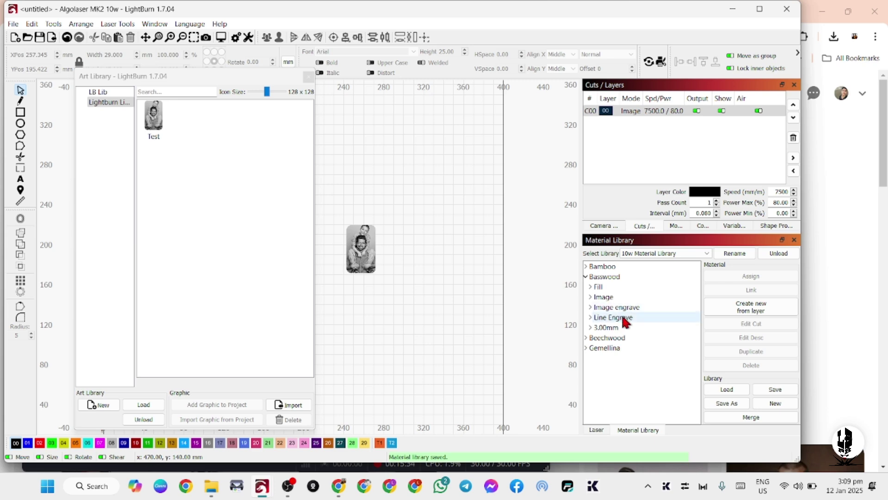
click(591, 307)
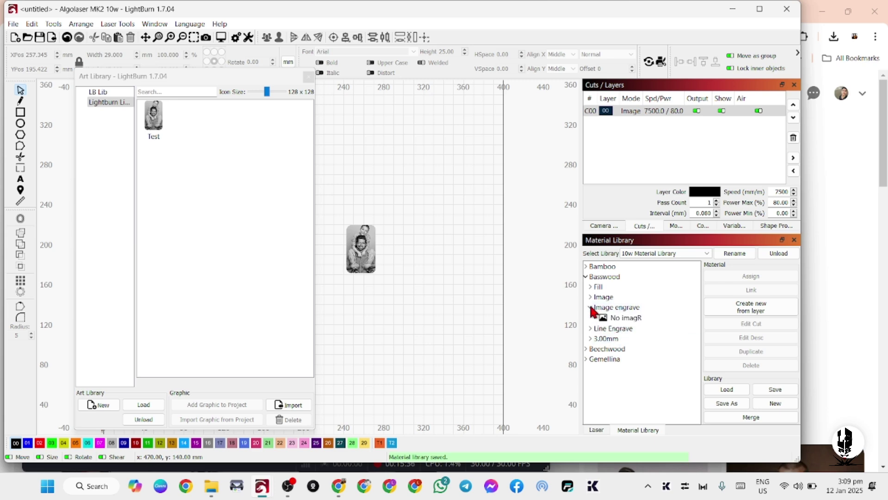
- Set the Algolaser MK2 10w image layer's speed to 10000 mm/min and max power to 60%
click(635, 115)
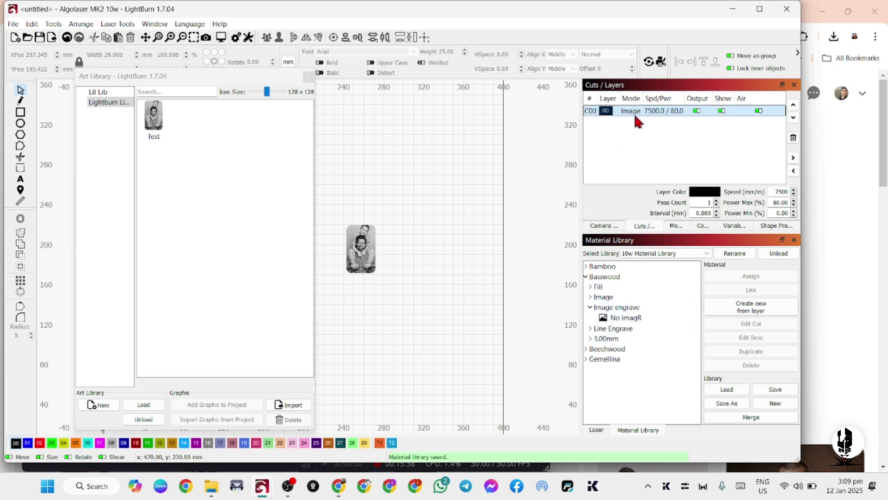
double_click(650, 116)
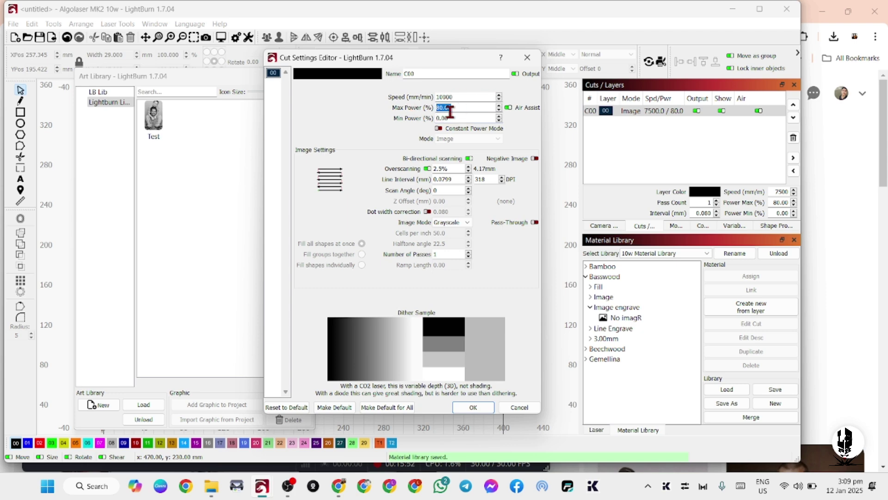
key(Return)
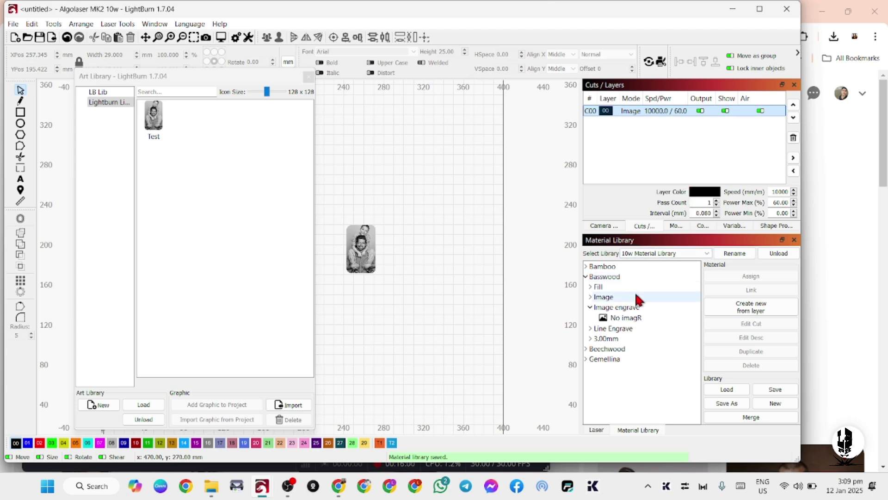
- Assign the Basswood "Image engrave" preset "No imagR" to the image layer
click(586, 276)
click(586, 277)
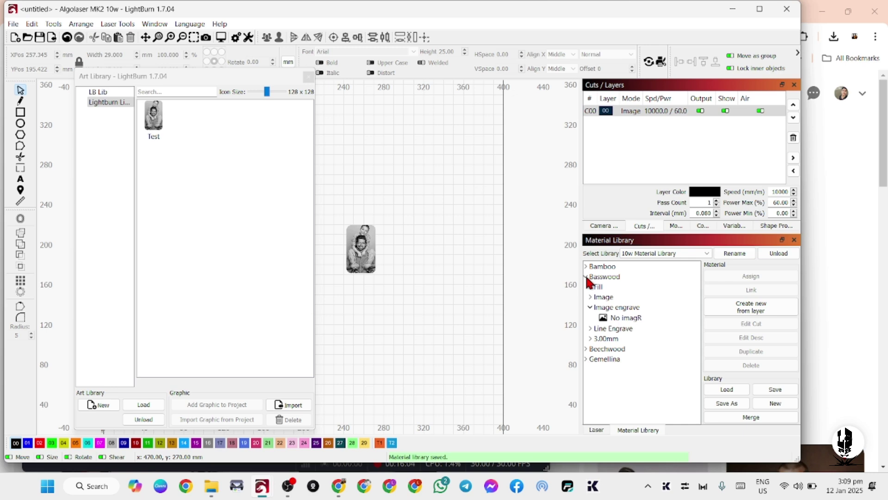
click(627, 318)
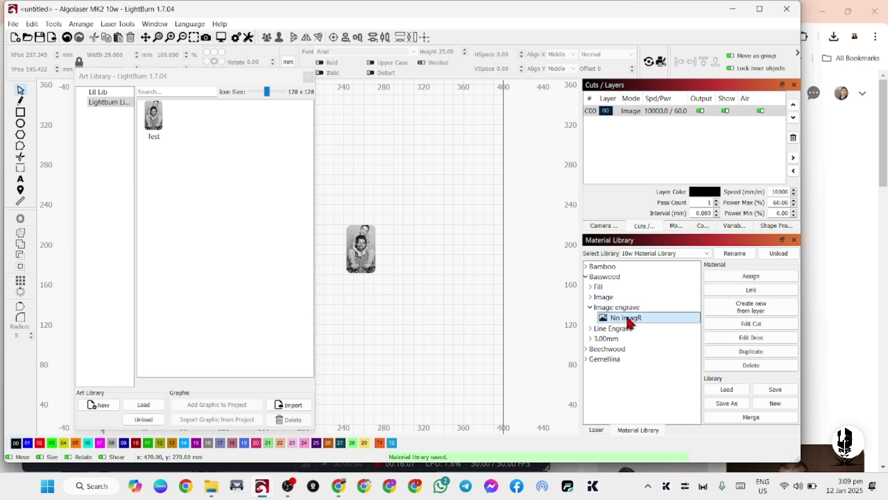
click(753, 277)
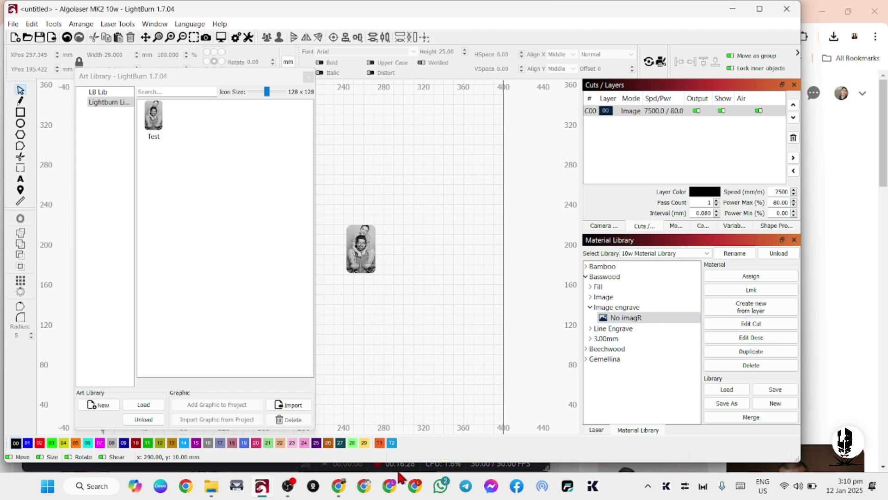
- Switch to DroidCam Client, enable and maximize the preview to watch the engravings, and minimize it again
click(313, 487)
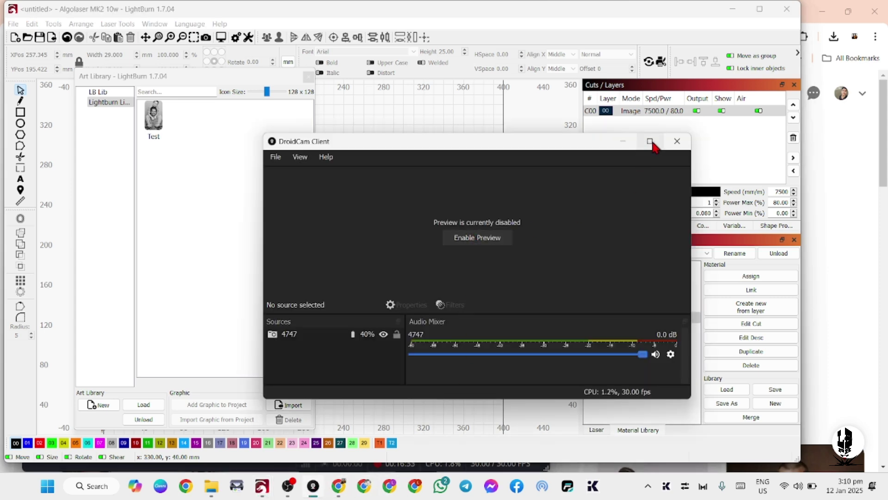
click(485, 240)
click(650, 141)
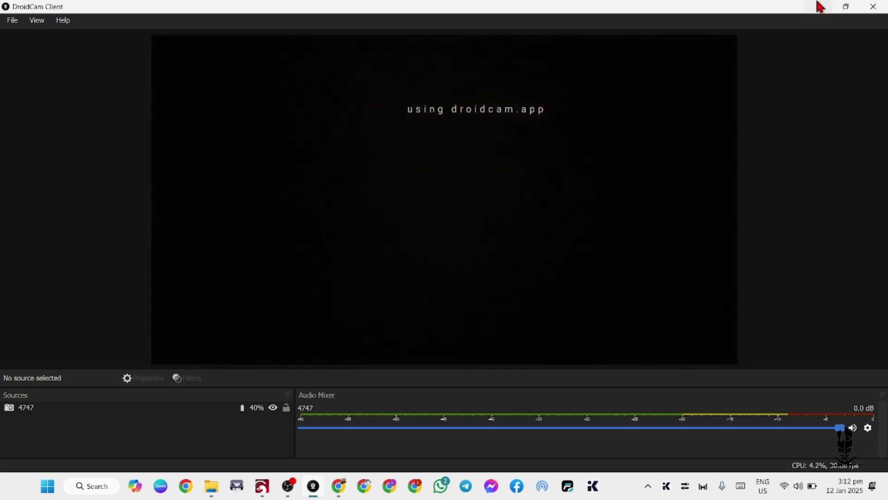
click(819, 6)
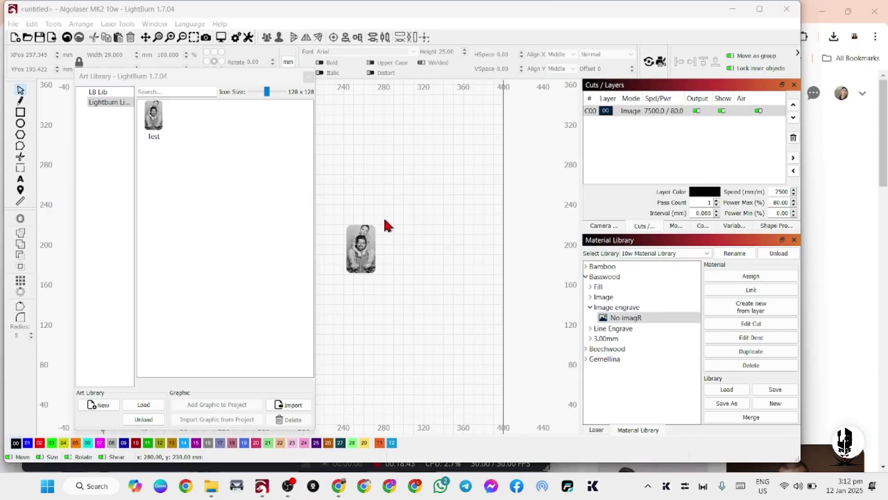
- Move the portrait on the Algolaser MK2 10w workspace to about X 301 mm, Y 173 mm
click(366, 245)
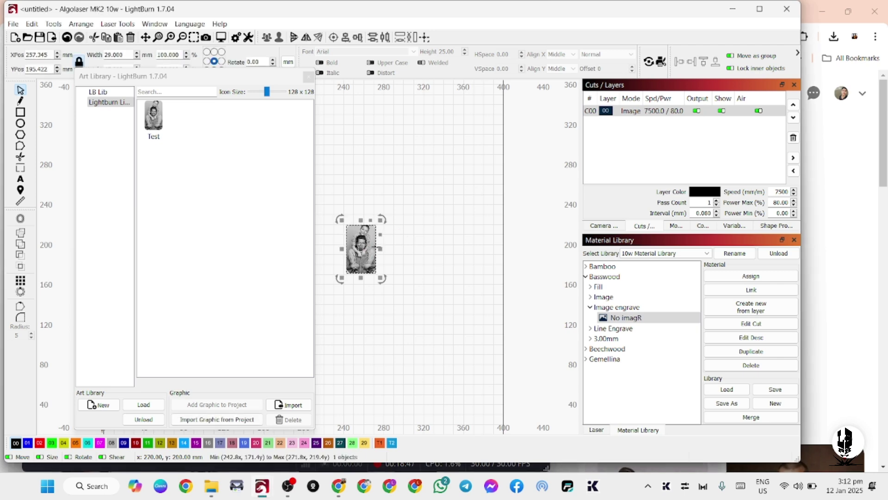
drag(360, 250, 462, 267)
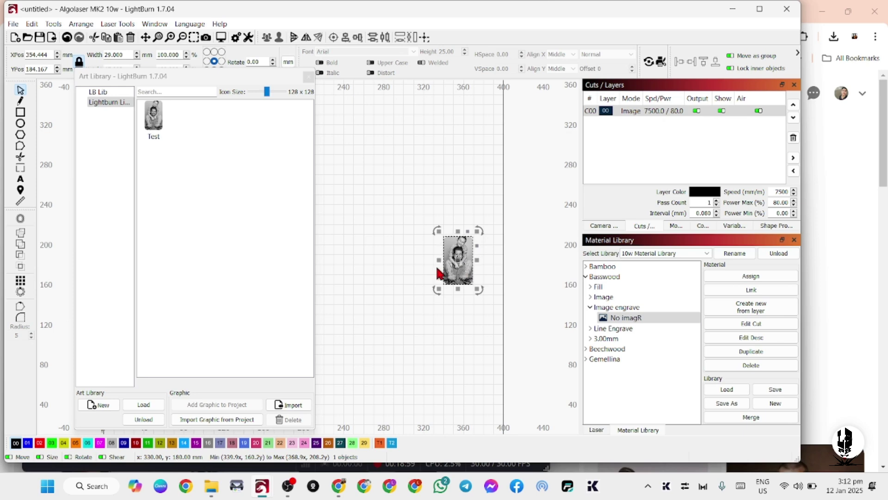
drag(461, 261, 411, 272)
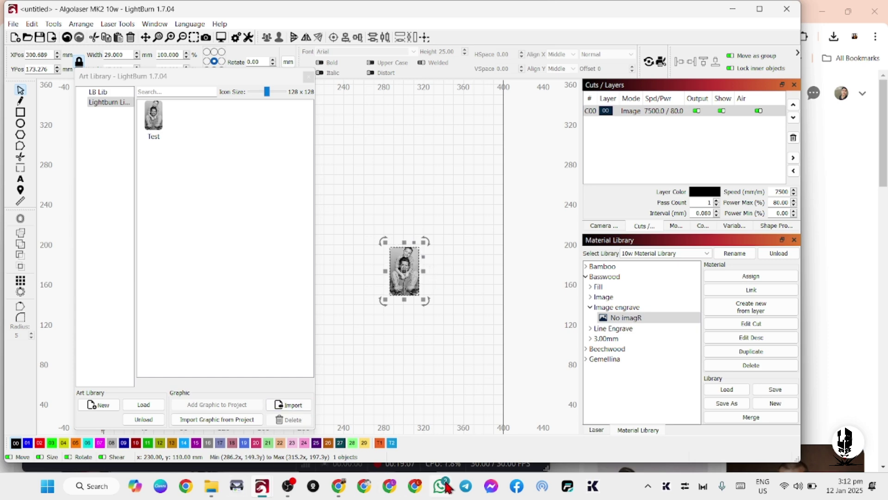
click(734, 9)
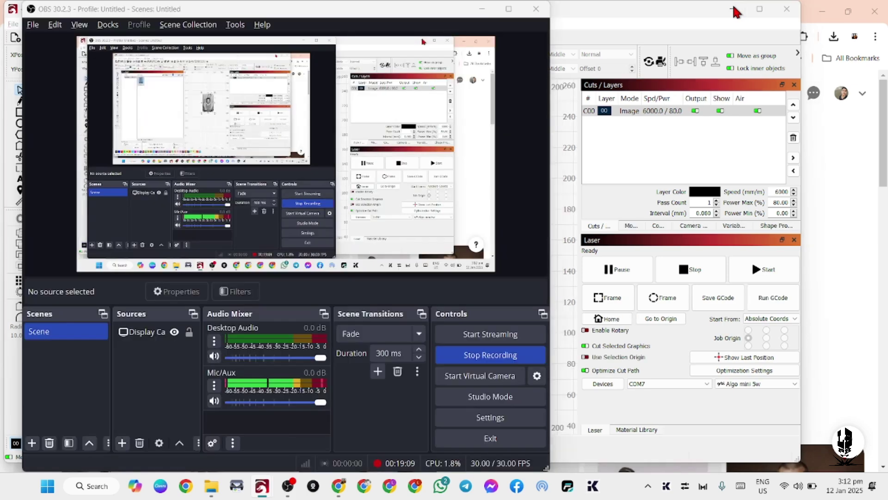
click(481, 10)
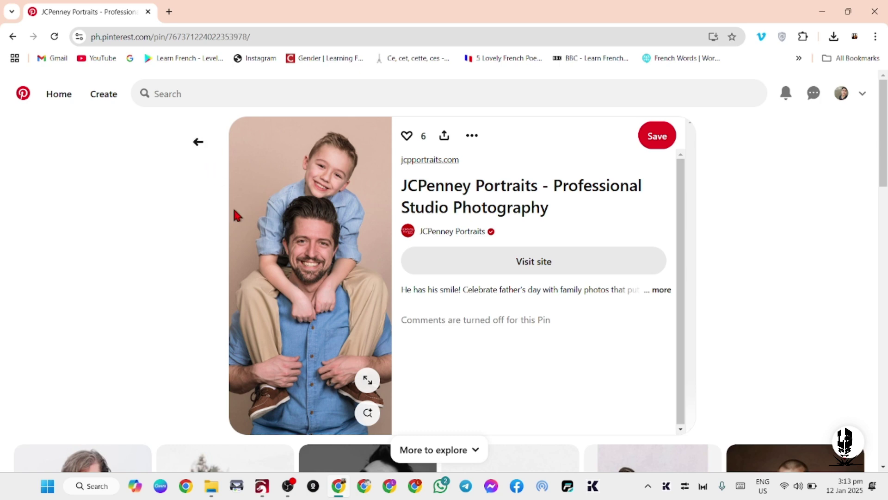
click(290, 486)
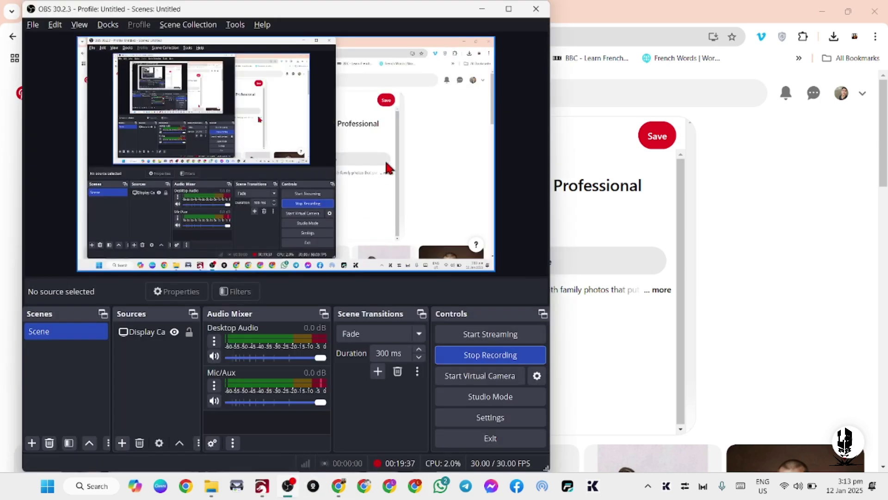